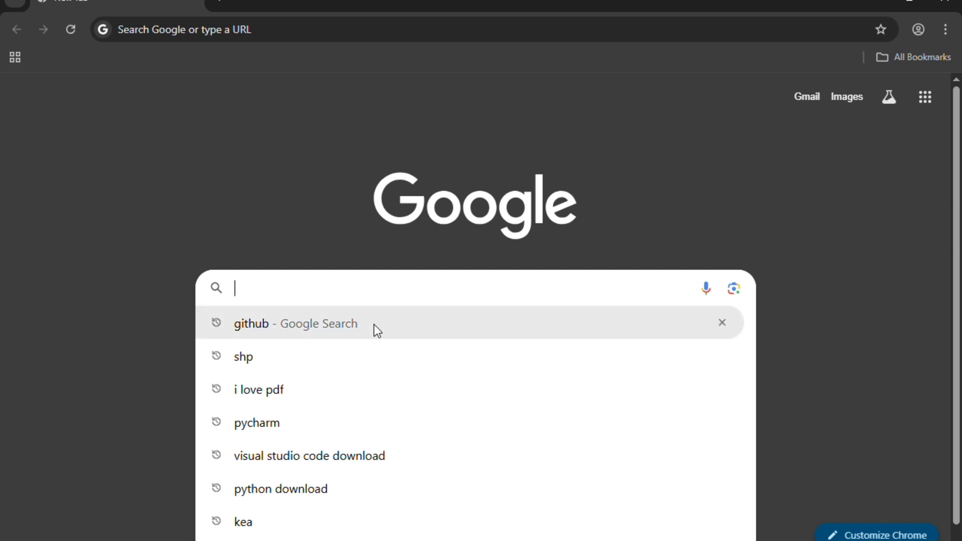
- Search Google for 'github' using the history suggestion
key(Down)
key(Return)
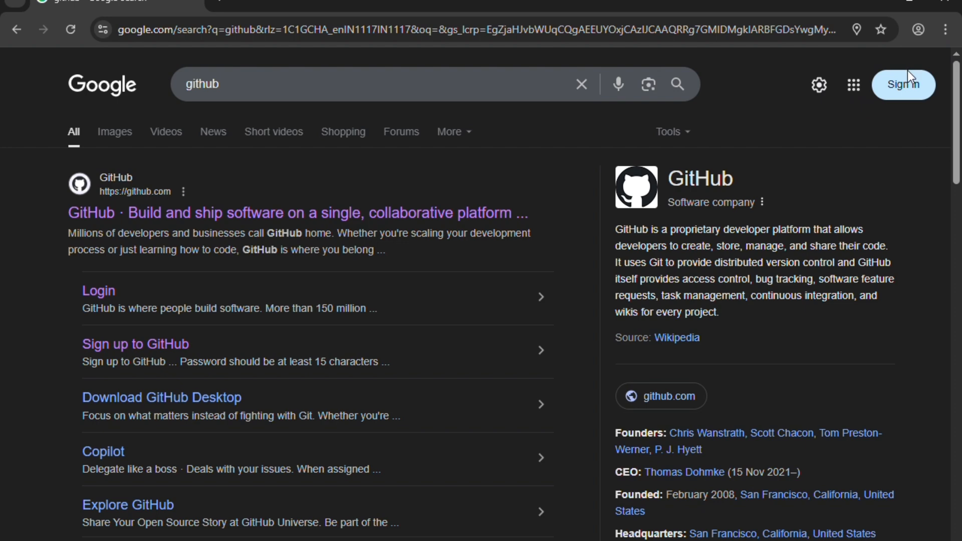
- On the Google sign-in page, enter the Gmail address and reveal the Create account options
click(910, 88)
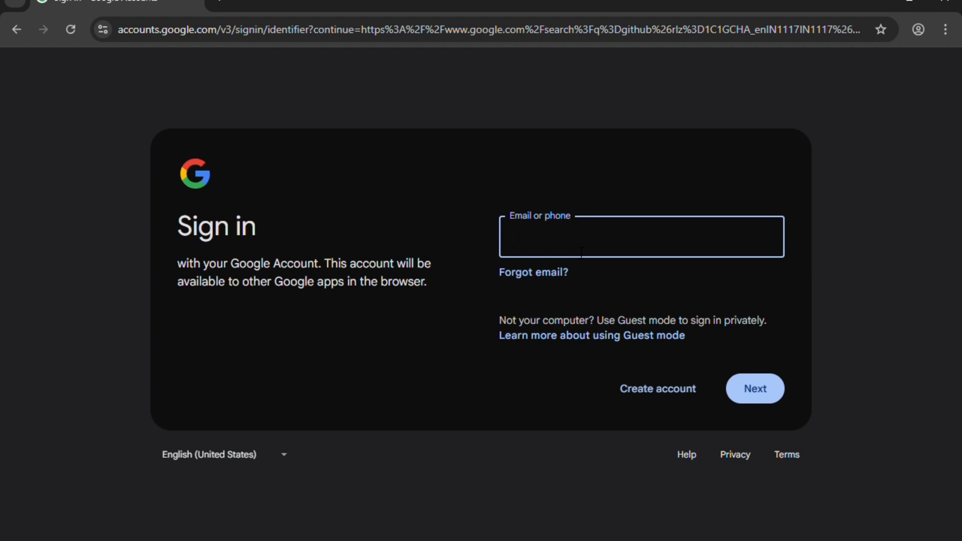
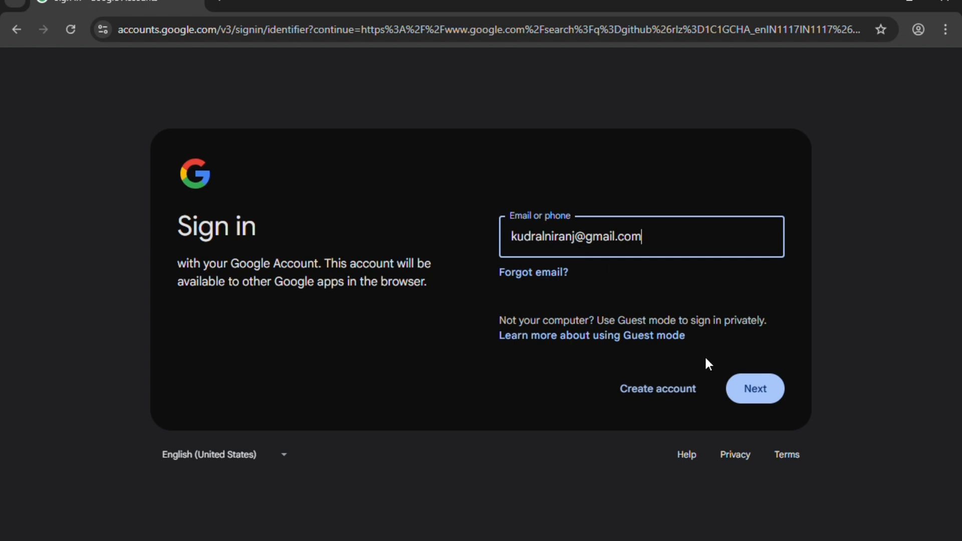
click(636, 391)
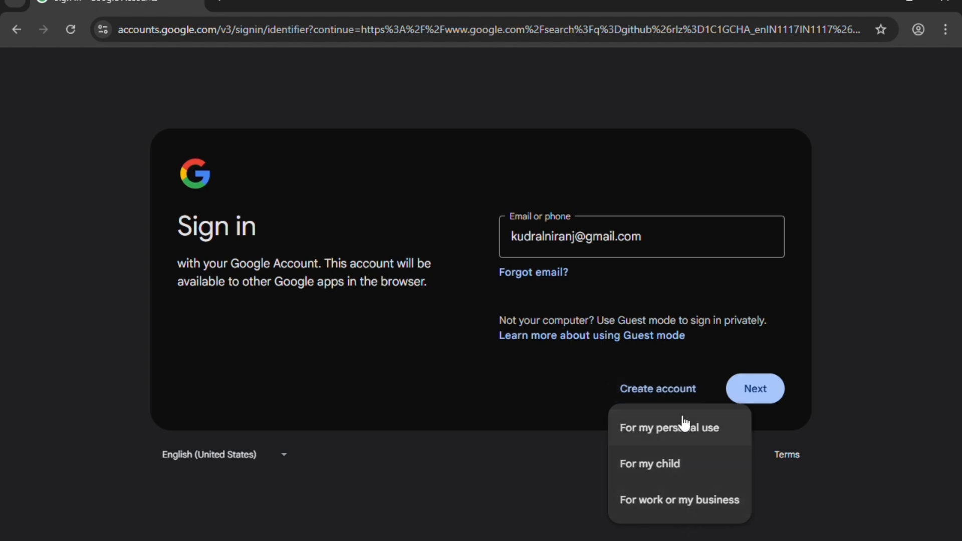
- Start a personal-use account, enter the user's first and last name, and continue
click(691, 437)
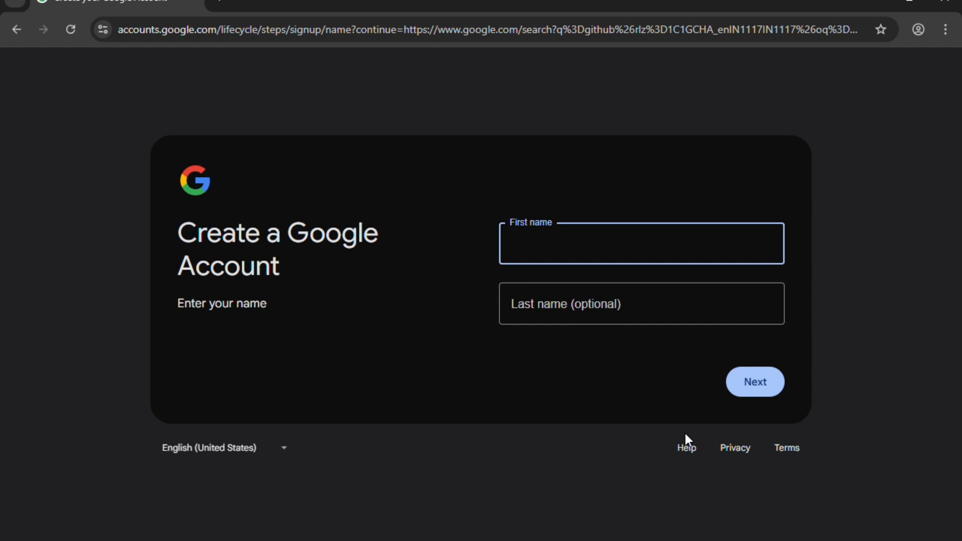
key(Tab)
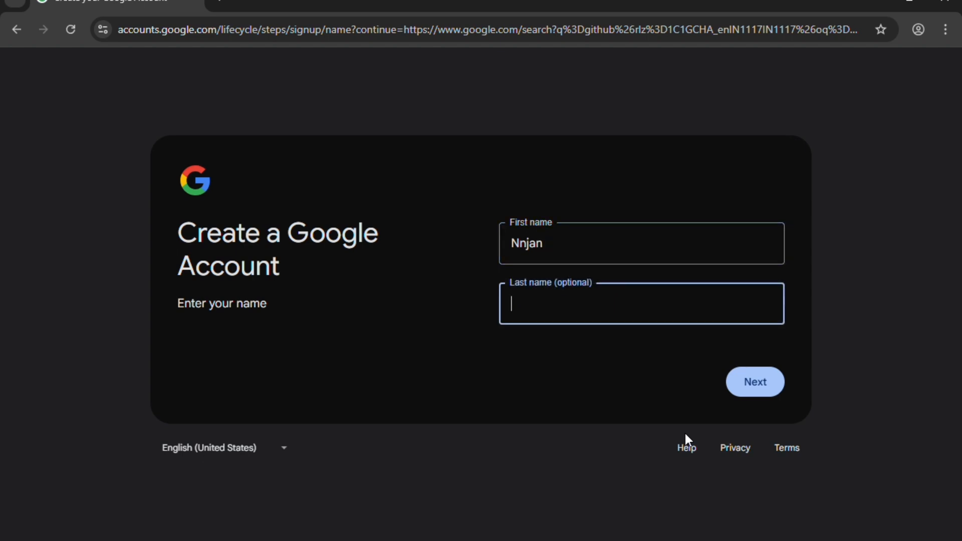
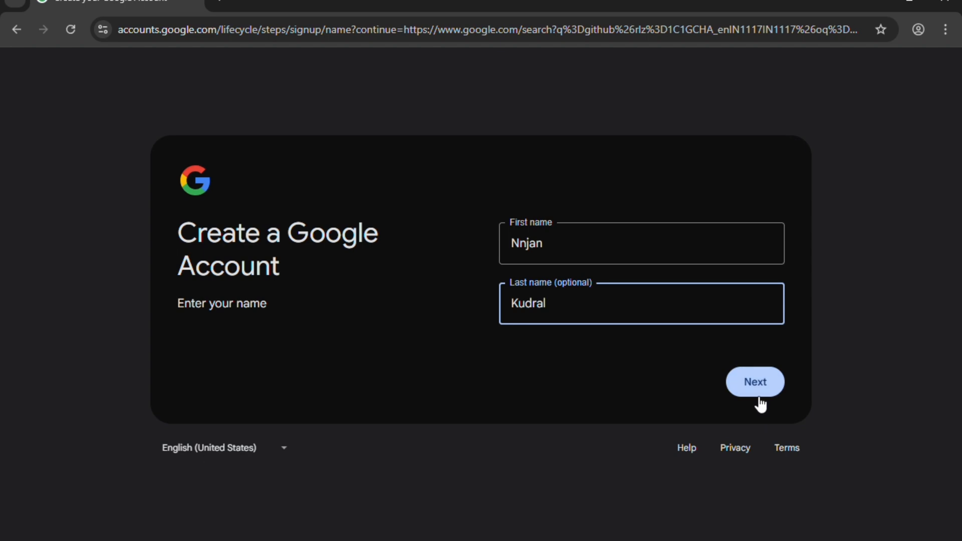
click(757, 396)
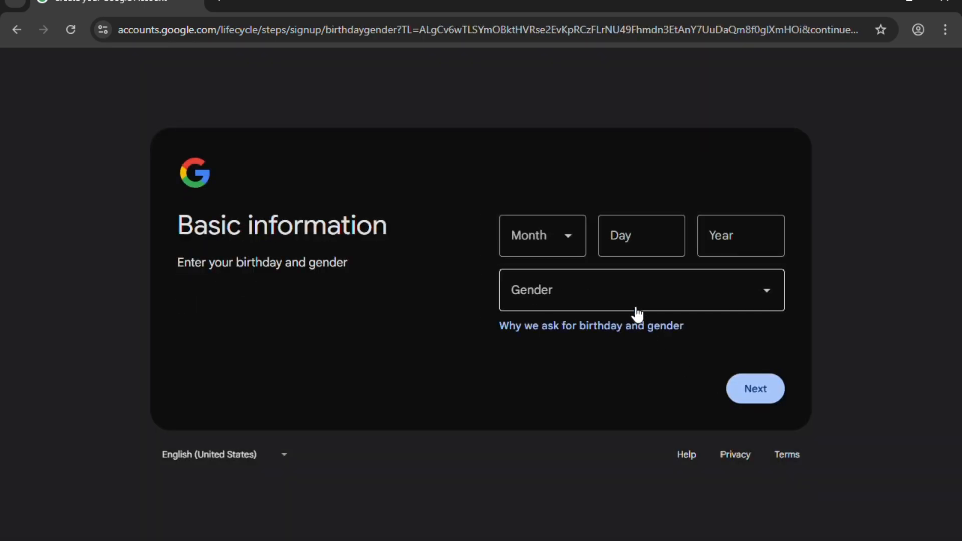
- Get past the birthday and gender step and choose the second suggested Gmail address
click(571, 246)
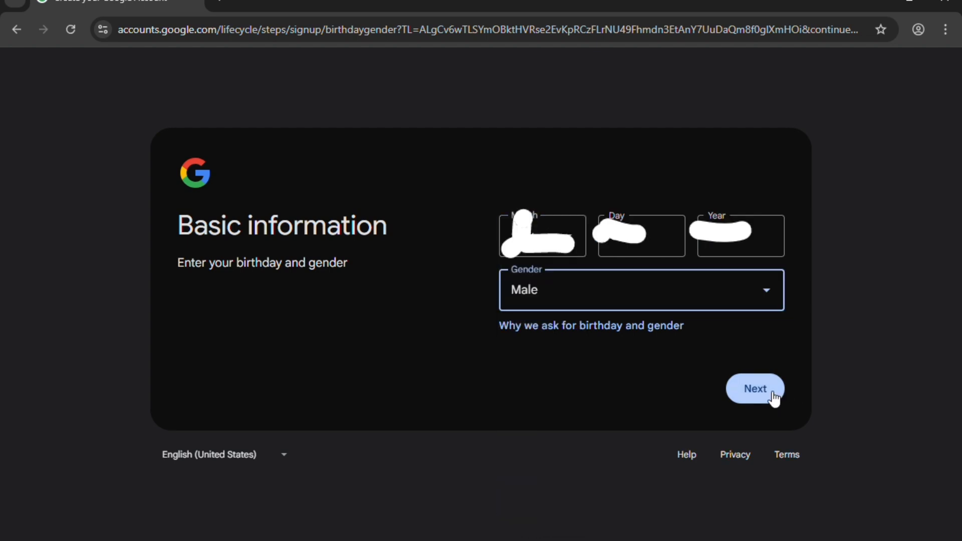
click(774, 395)
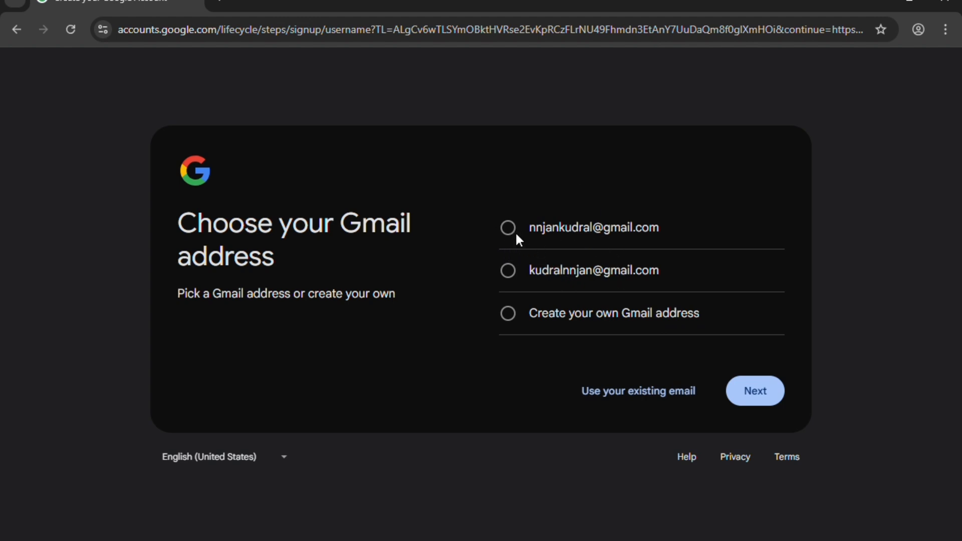
click(511, 276)
click(746, 390)
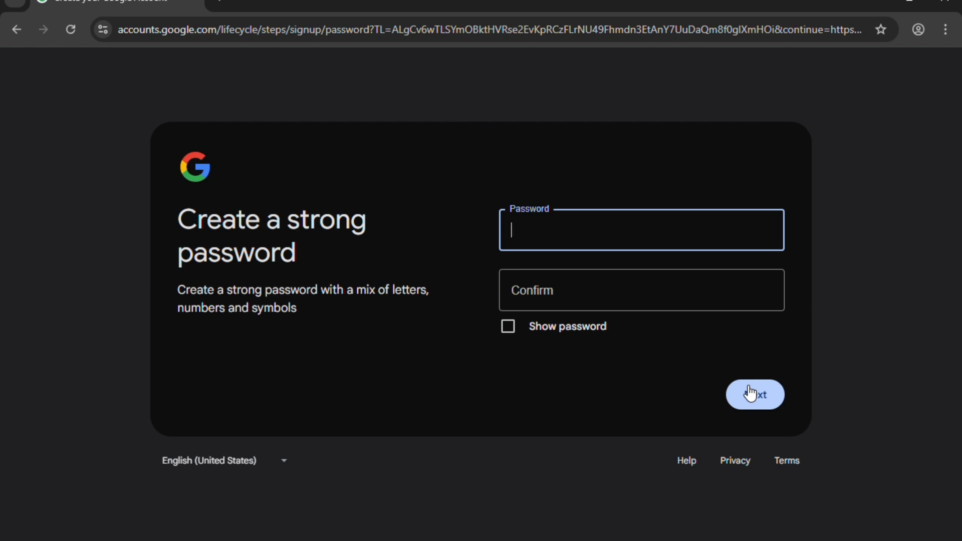
- Enter and confirm the account password, fixing a typo with Show password, then submit
text(••••••••••••••)
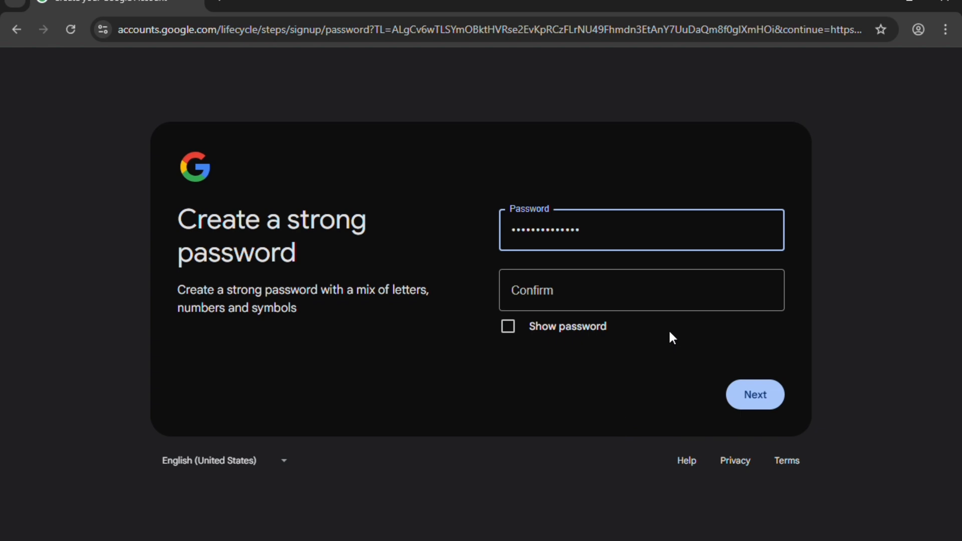
click(679, 311)
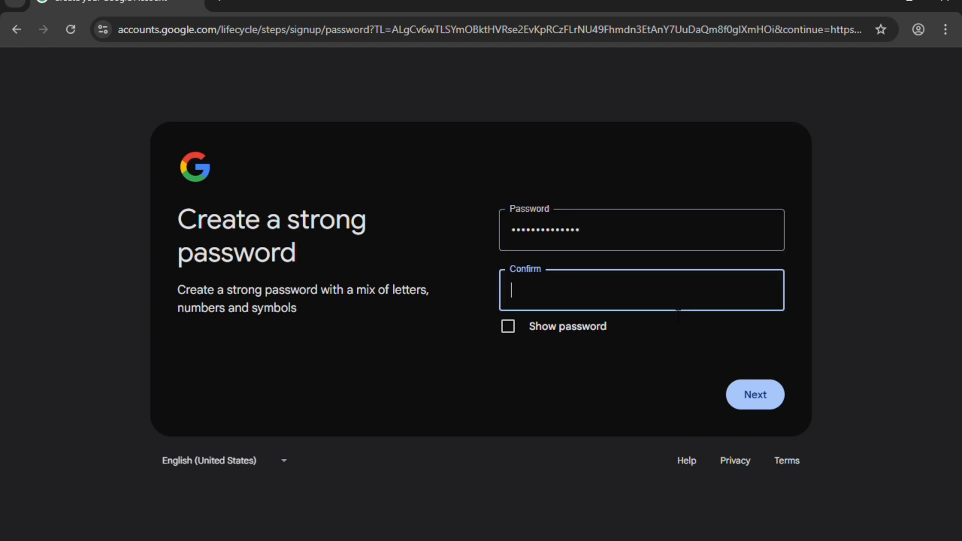
text(•••••••••••••)
click(513, 331)
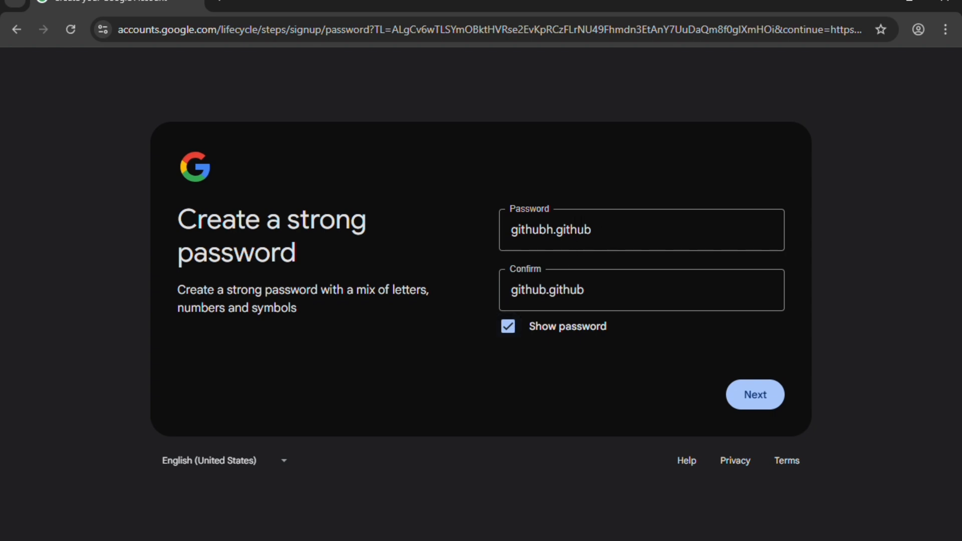
click(561, 240)
key(BackSpace)
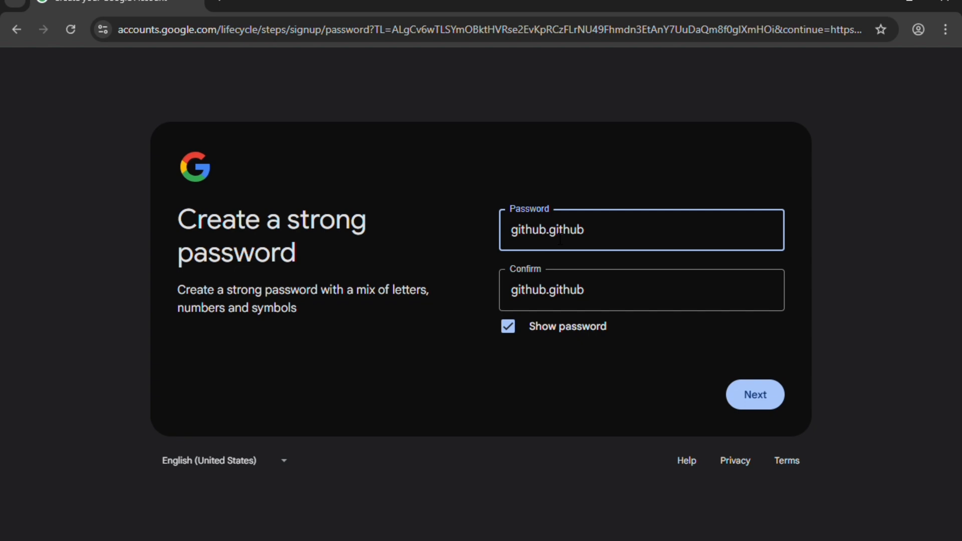
click(763, 405)
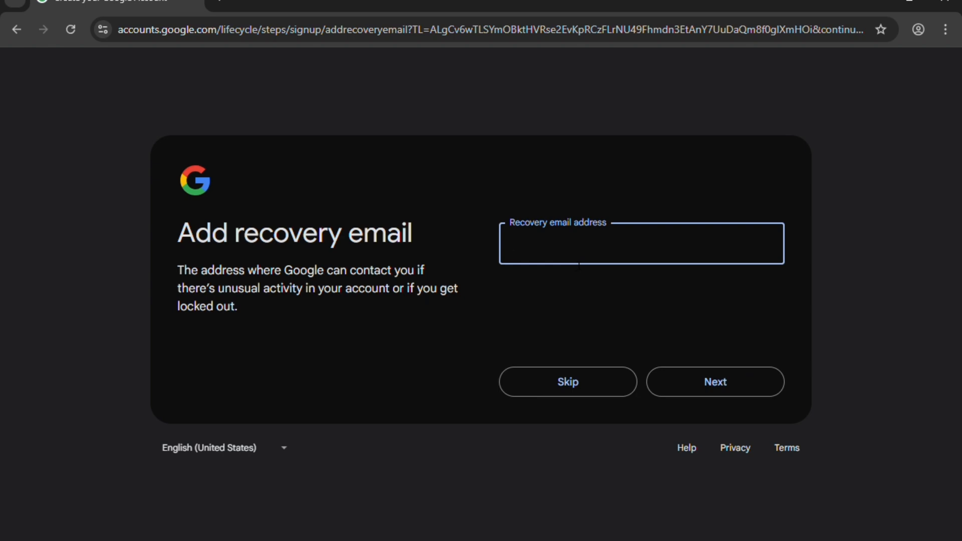
- Skip the recovery email and accept the Review your account info page
text(k)
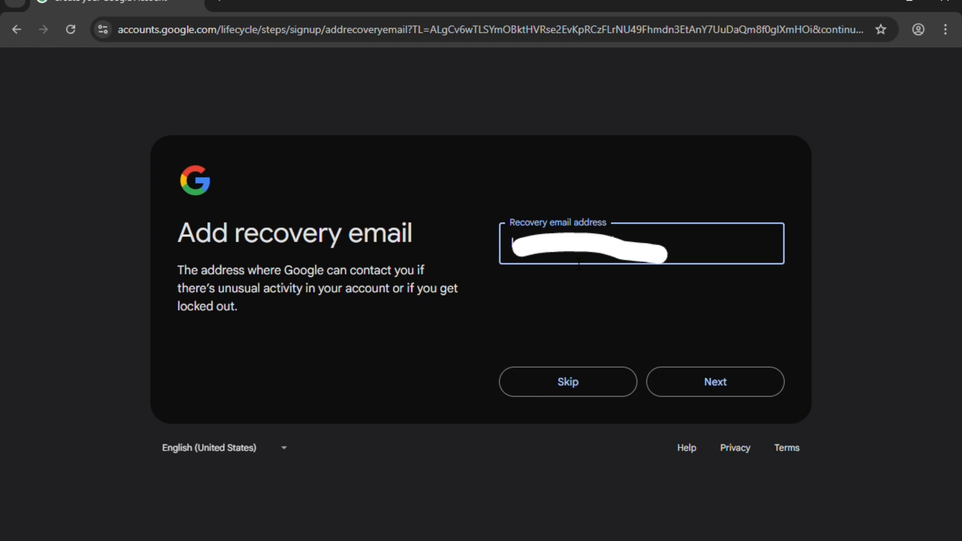
text(ail.com)
click(591, 387)
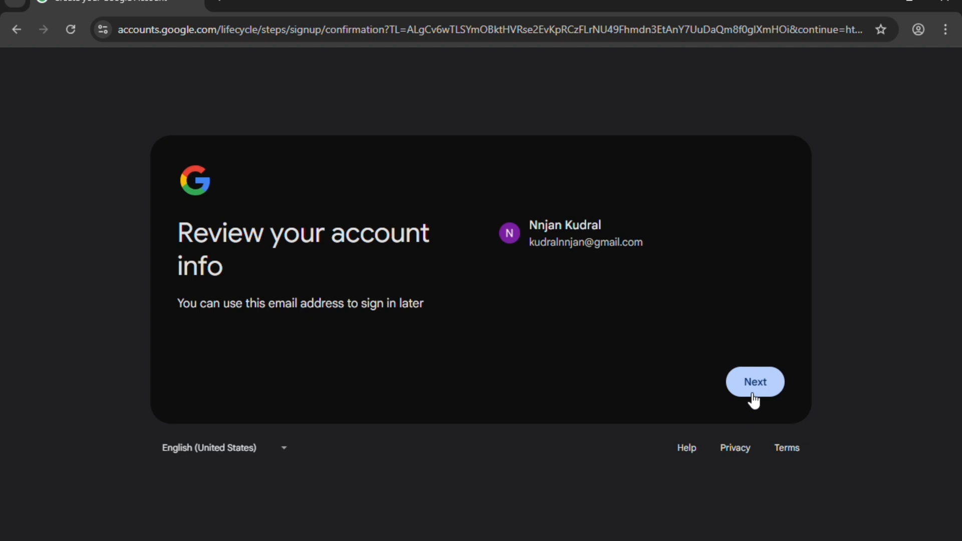
click(762, 384)
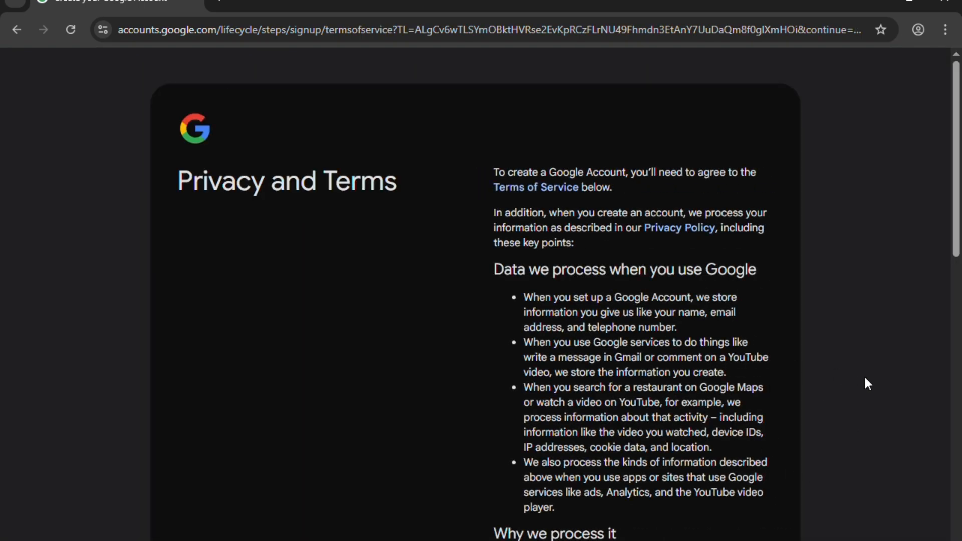
- Scroll through the Privacy and Terms page and agree to create the account
scroll(556, 301, down, 6)
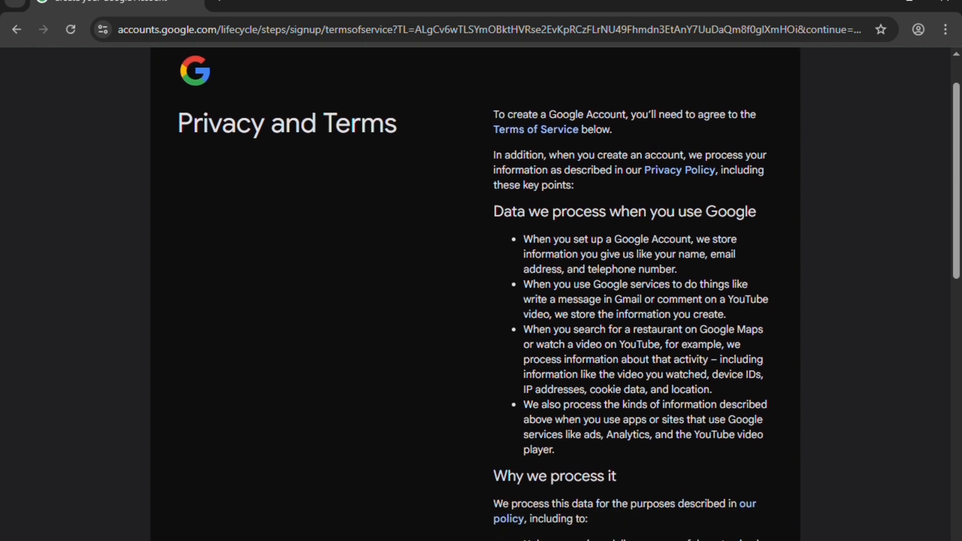
scroll(555, 301, down, 6)
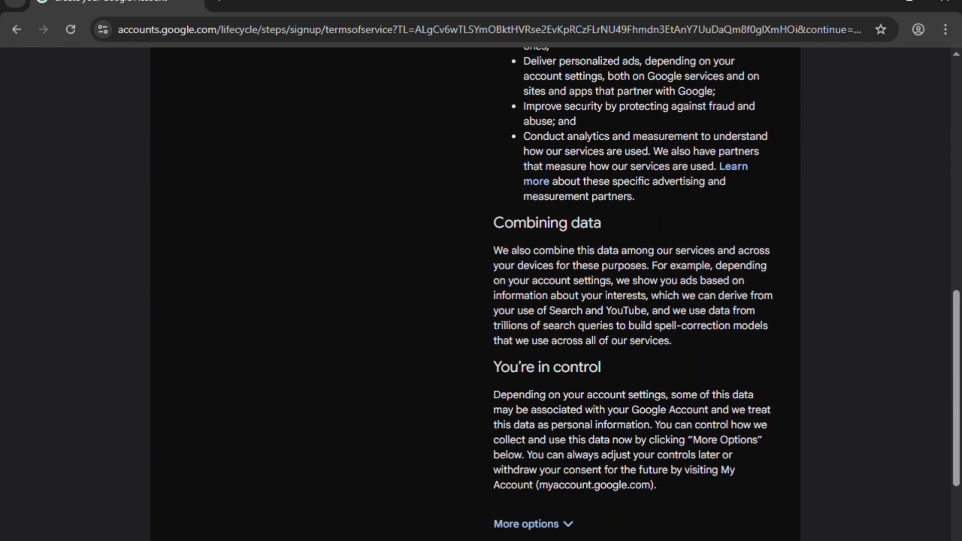
scroll(555, 300, down, 1)
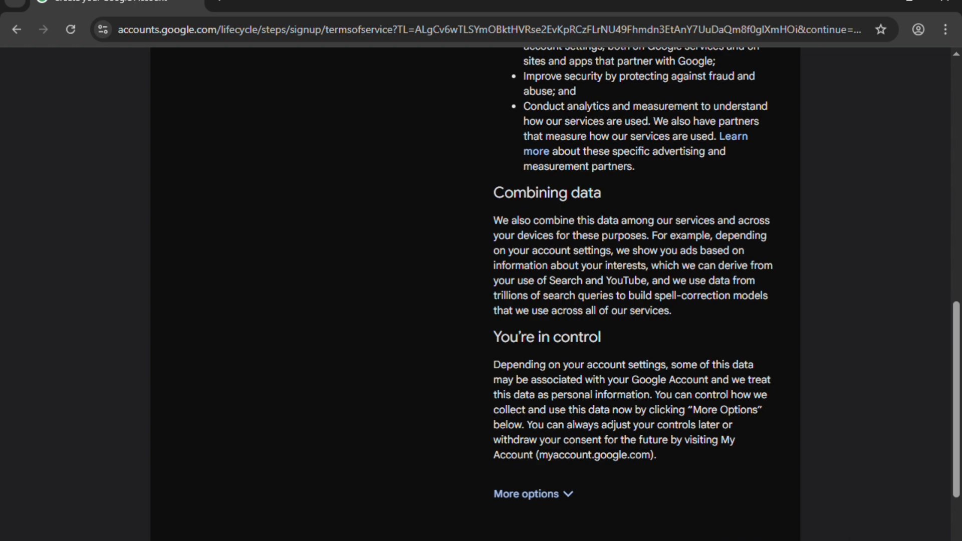
scroll(828, 483, down, 4)
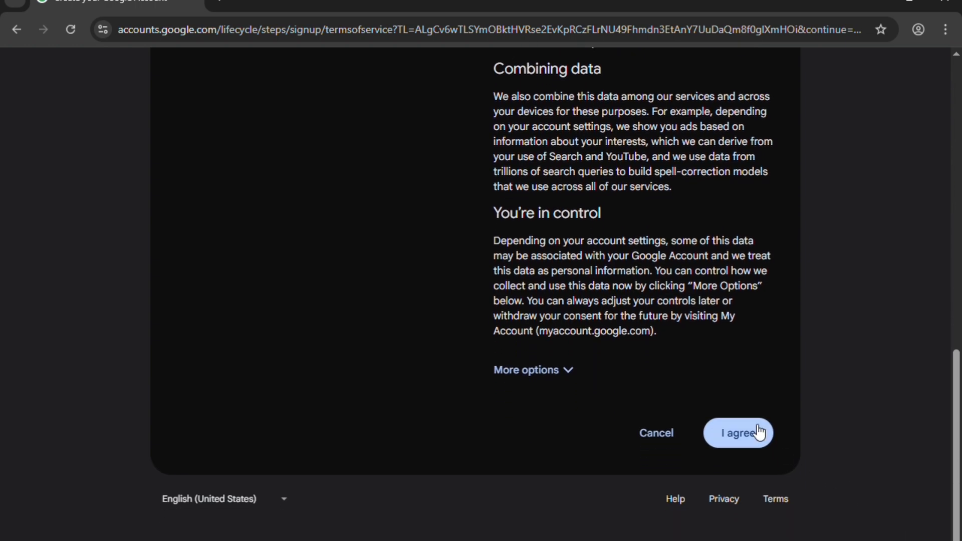
click(758, 432)
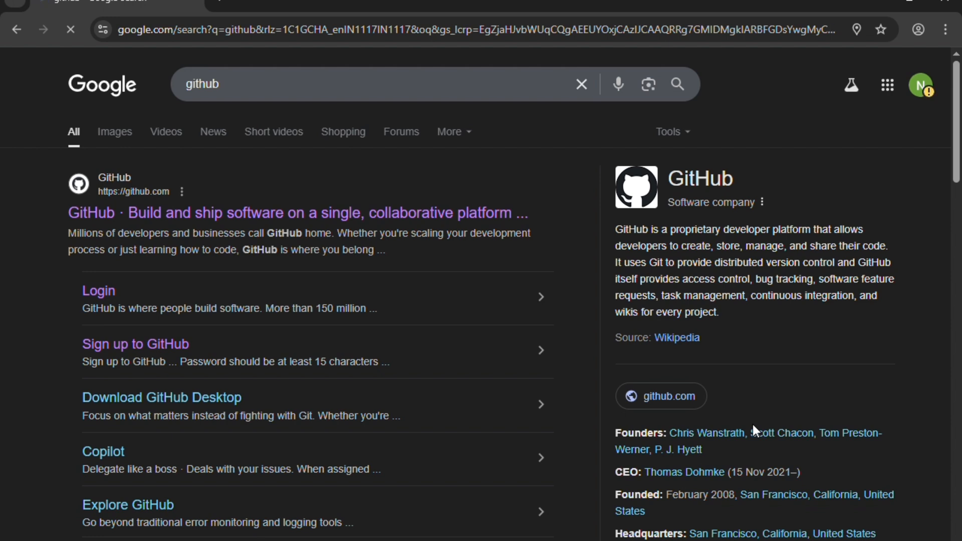
- View the Google Account management page, go back to the github results, and reopen the account panel
click(922, 86)
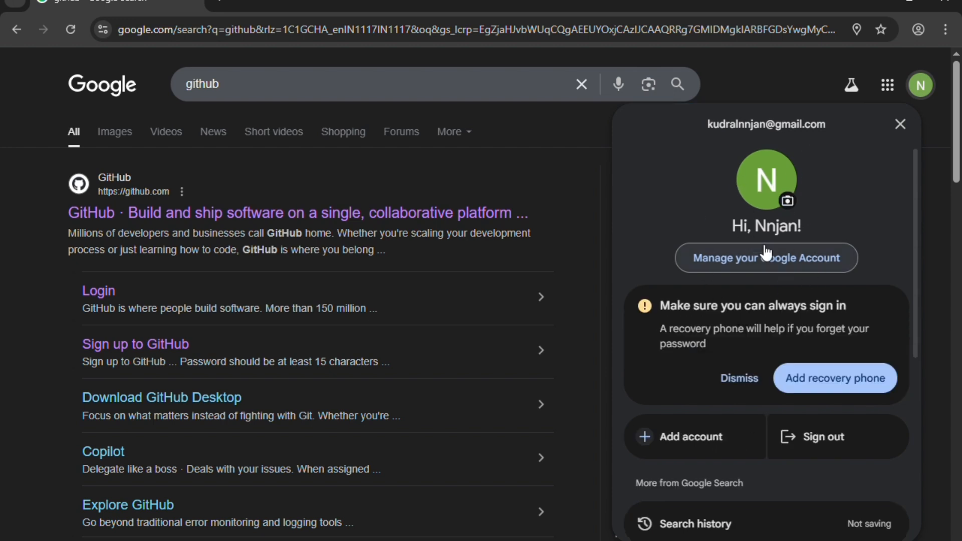
click(779, 258)
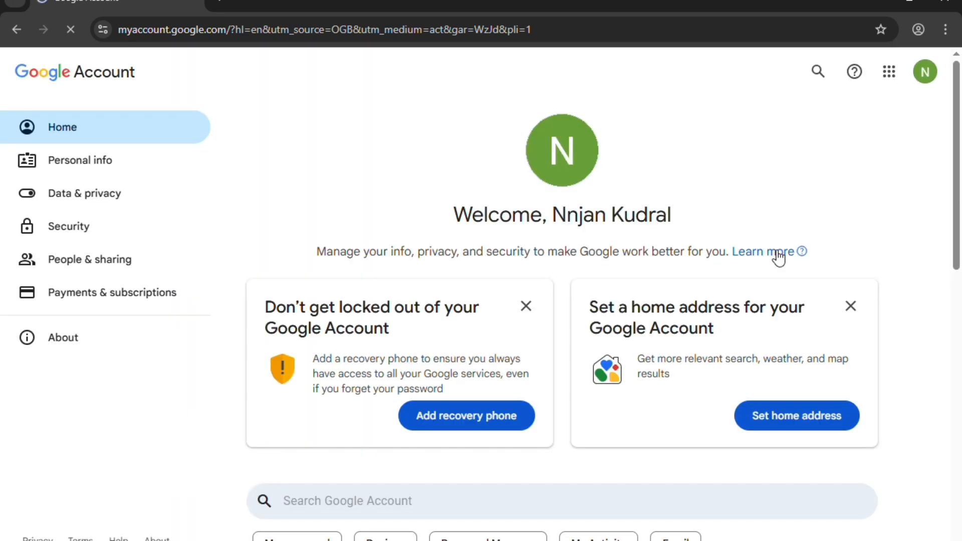
click(11, 28)
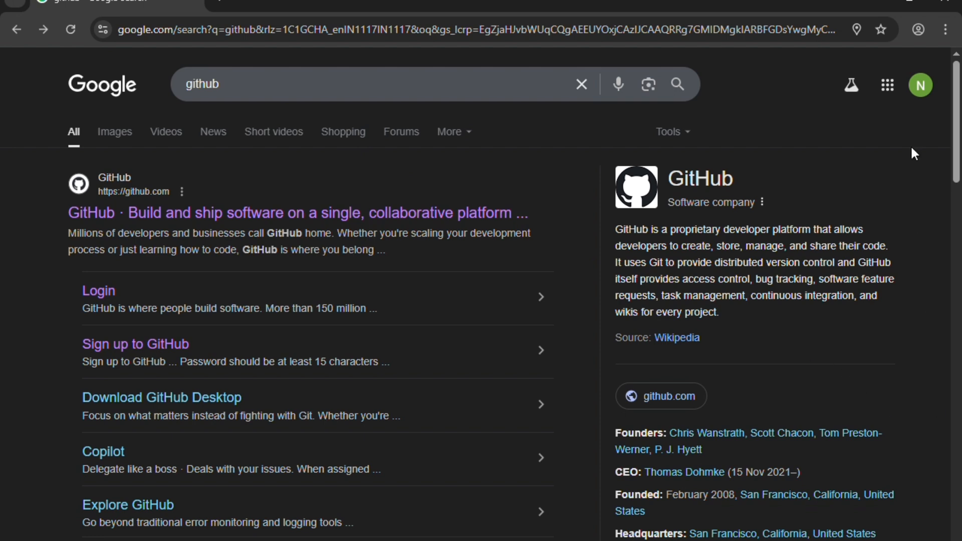
click(920, 85)
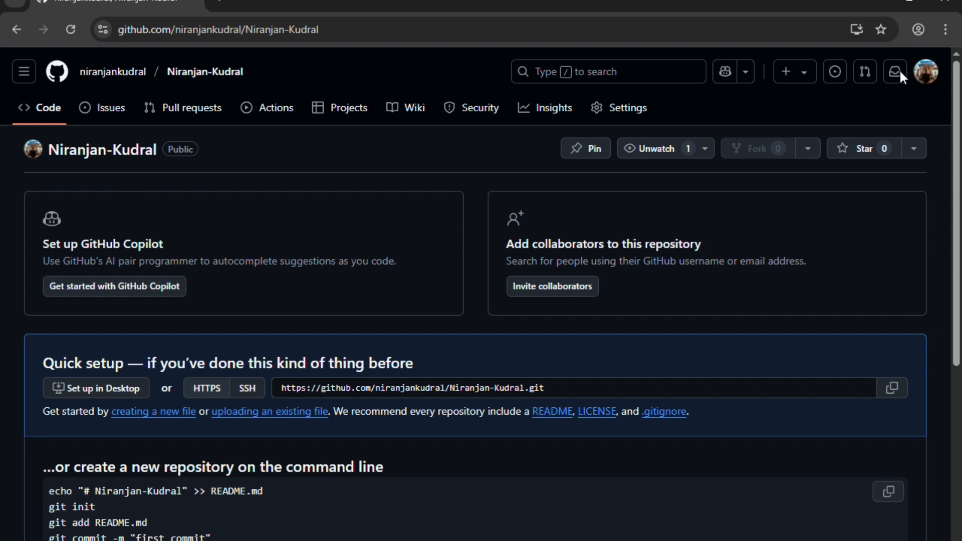
- Go to the GitHub profile, check its Repositories tab, then open Projects
click(927, 76)
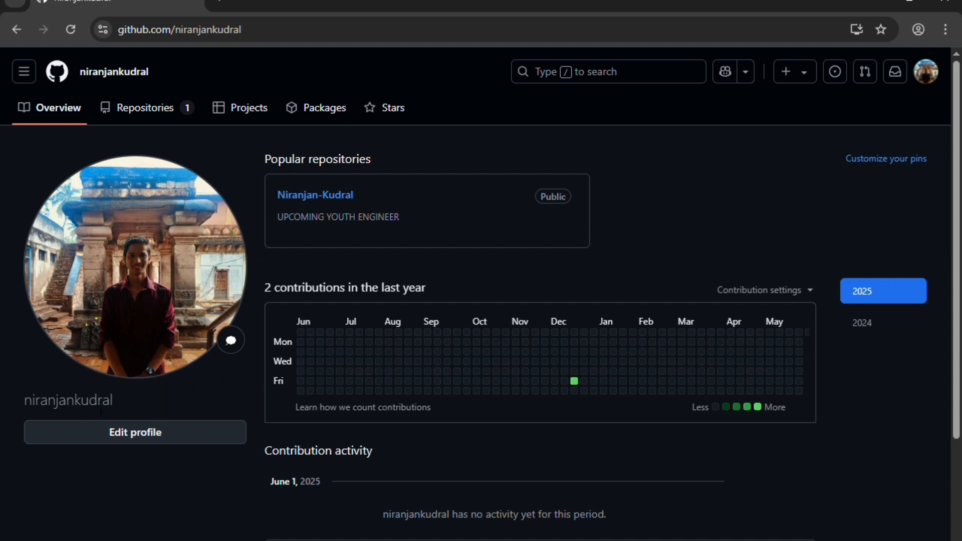
click(156, 116)
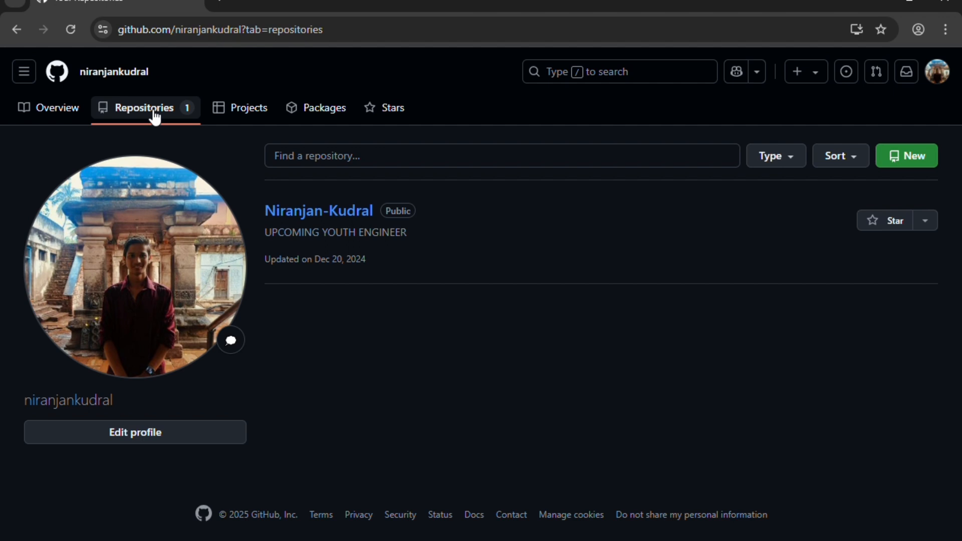
click(261, 112)
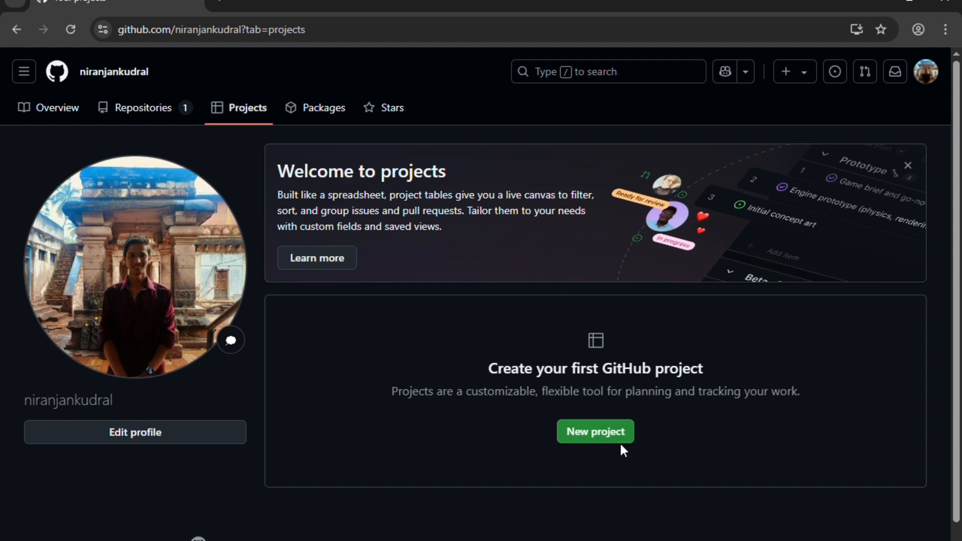
- Browse the profile's Packages, Projects and Stars tabs, then return to Overview
click(324, 107)
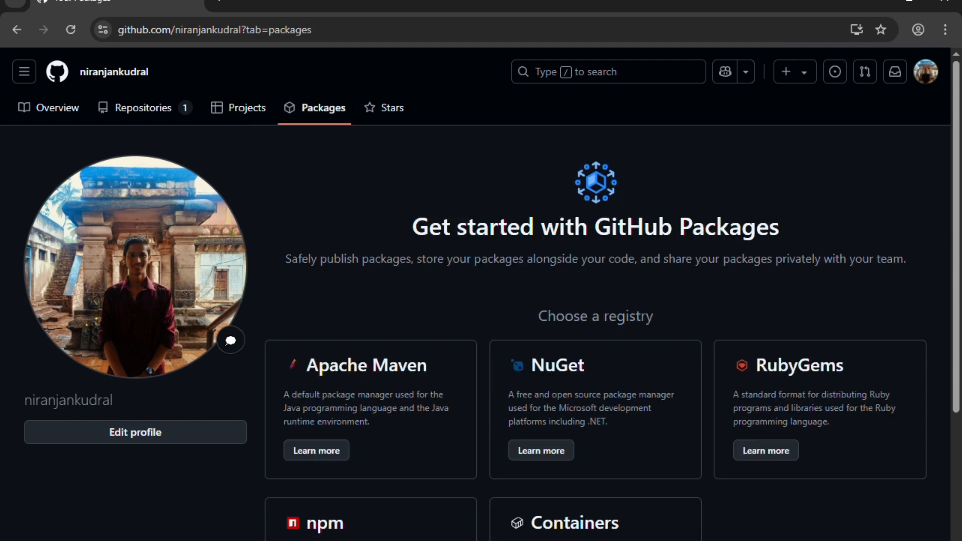
scroll(481, 296, down, 4)
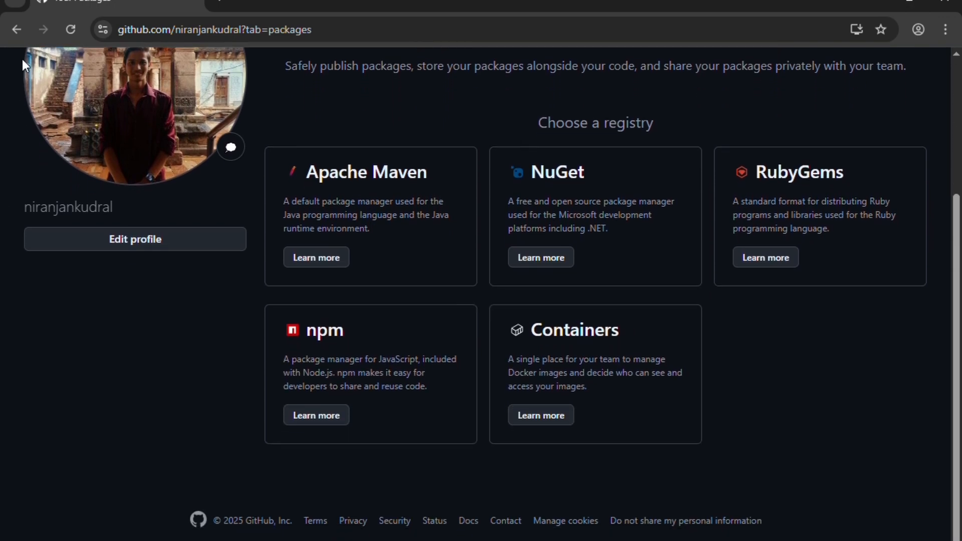
click(15, 29)
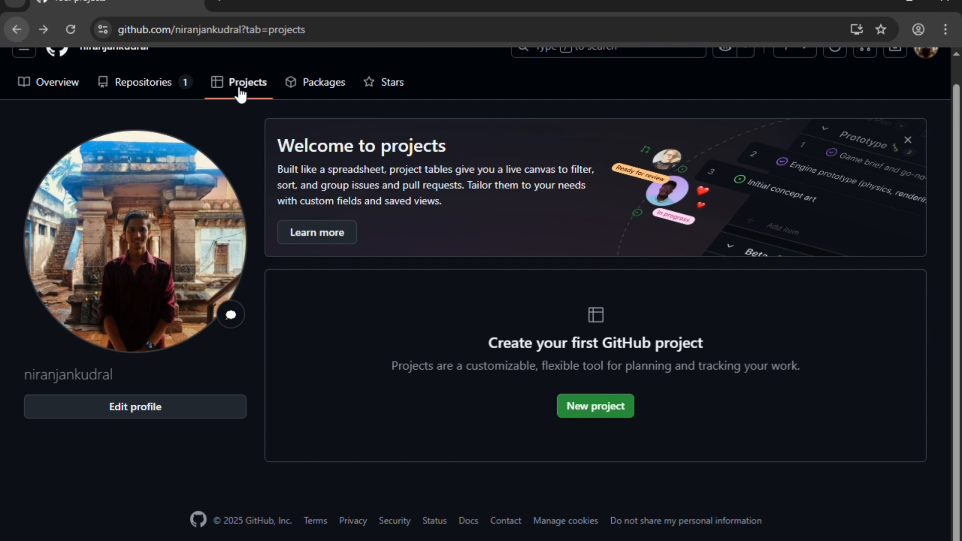
click(380, 87)
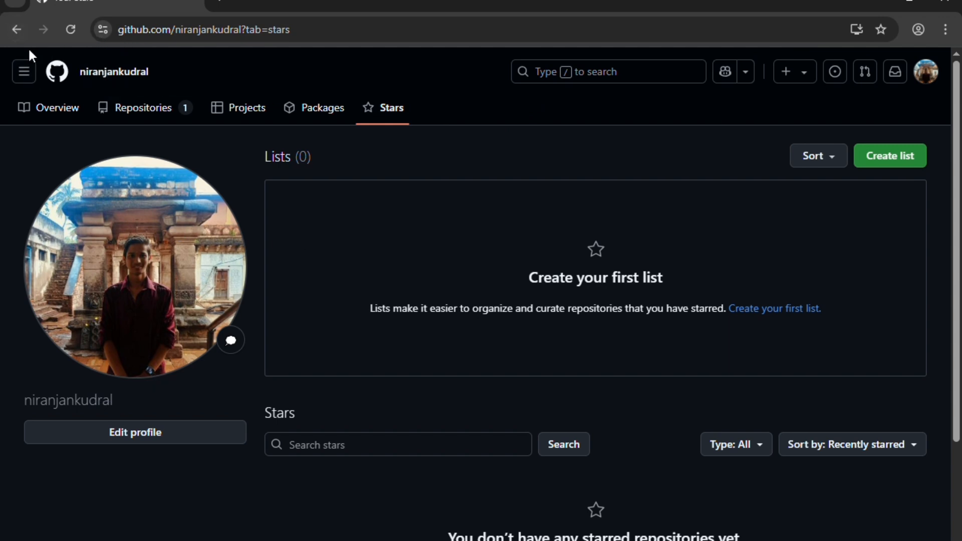
click(45, 111)
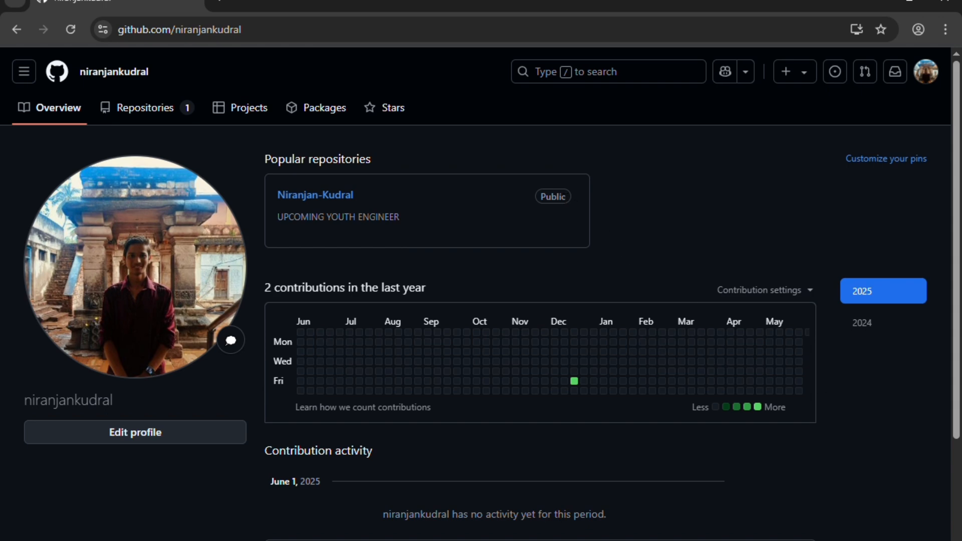
- Inspect the GitHub contribution graph and scroll down through the profile's activity
mouse_move(575, 383)
scroll(481, 294, down, 3)
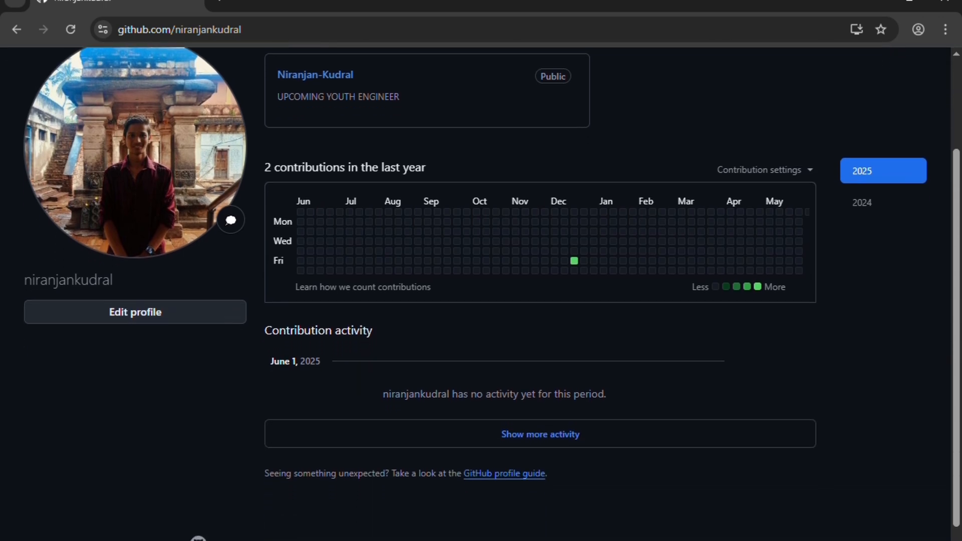
scroll(481, 294, down, 1)
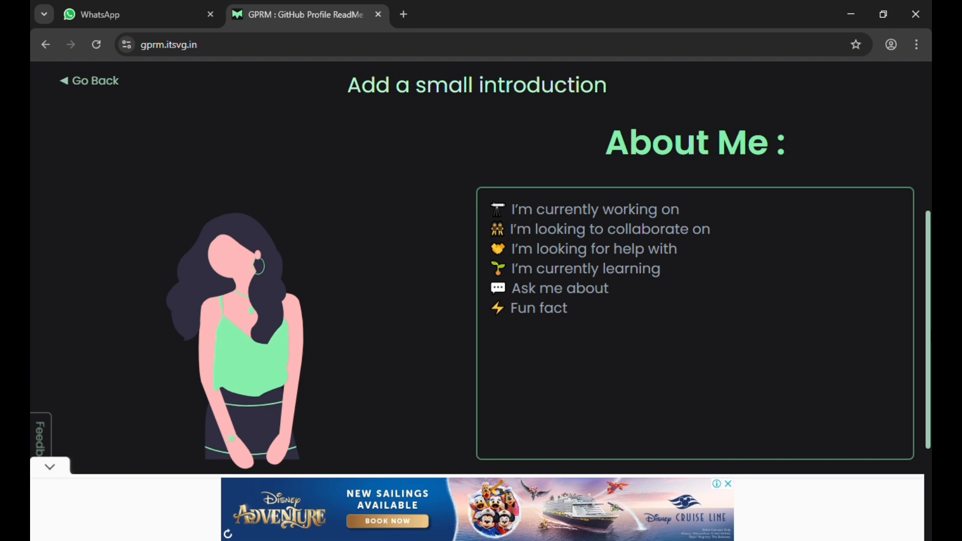
- Start the About Me introduction with the line 'i am youtuber'
click(643, 256)
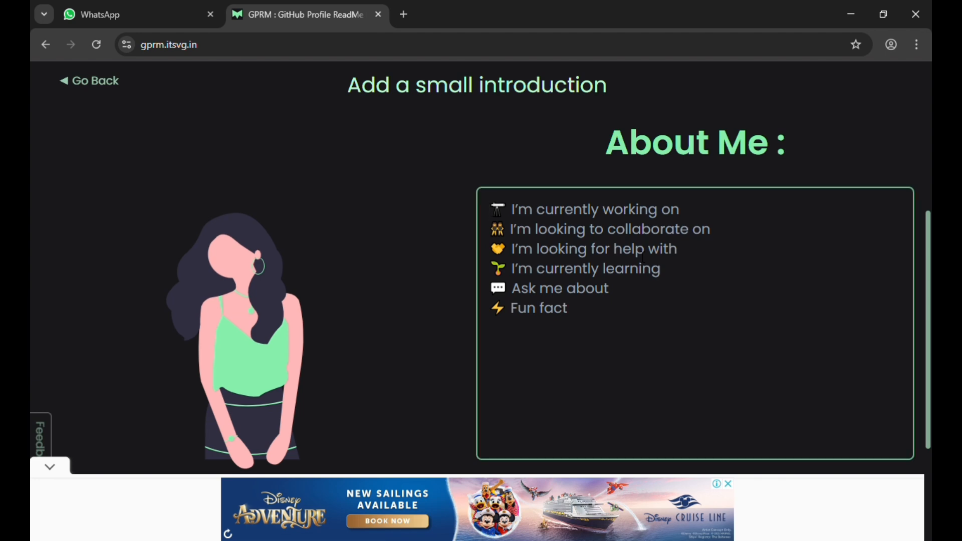
text(i am)
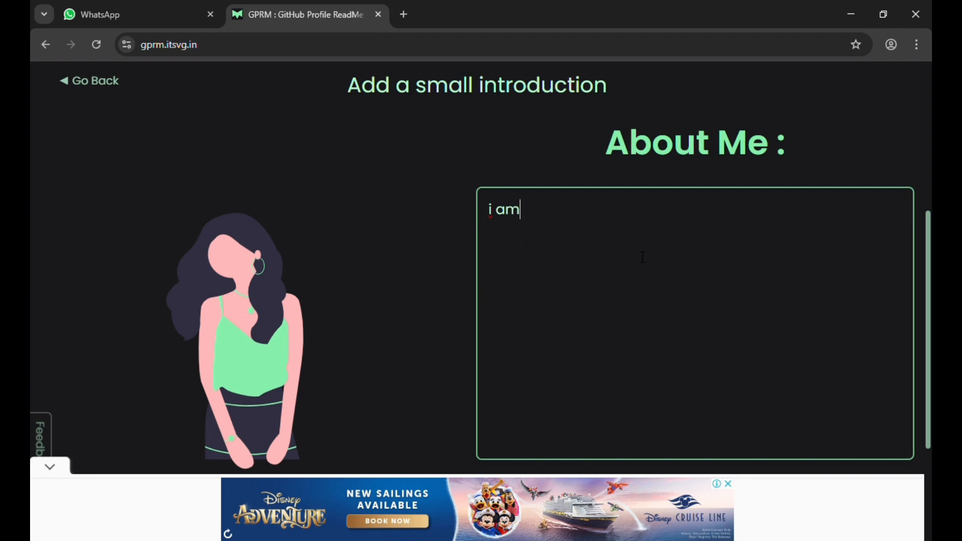
text( ayoutuib er)
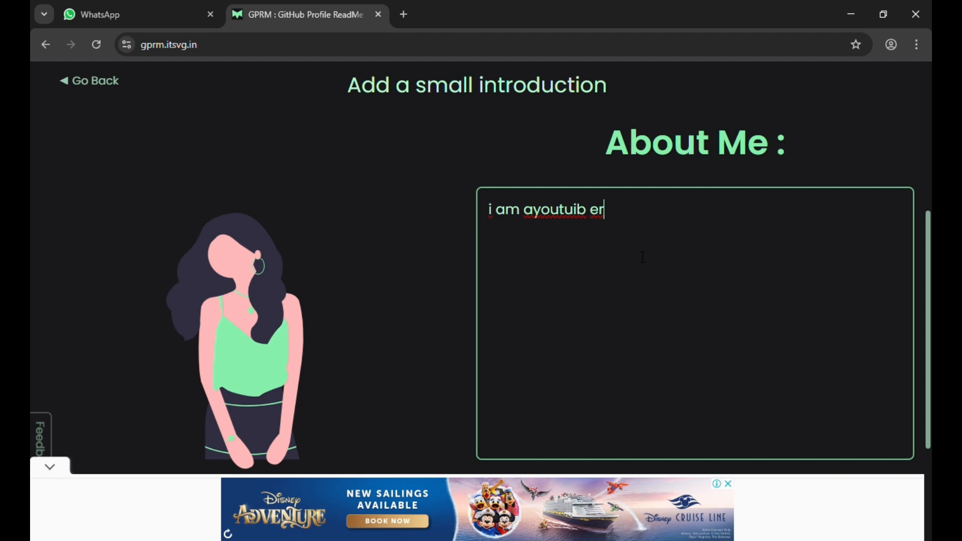
key(BackSpace)
key(BackSpace)
key(BackSpace)
key(BackSpace)
key(BackSpace)
key(BackSpace)
key(BackSpace)
key(BackSpace)
key(BackSpace)
key(BackSpace)
key(BackSpace)
key(BackSpace)
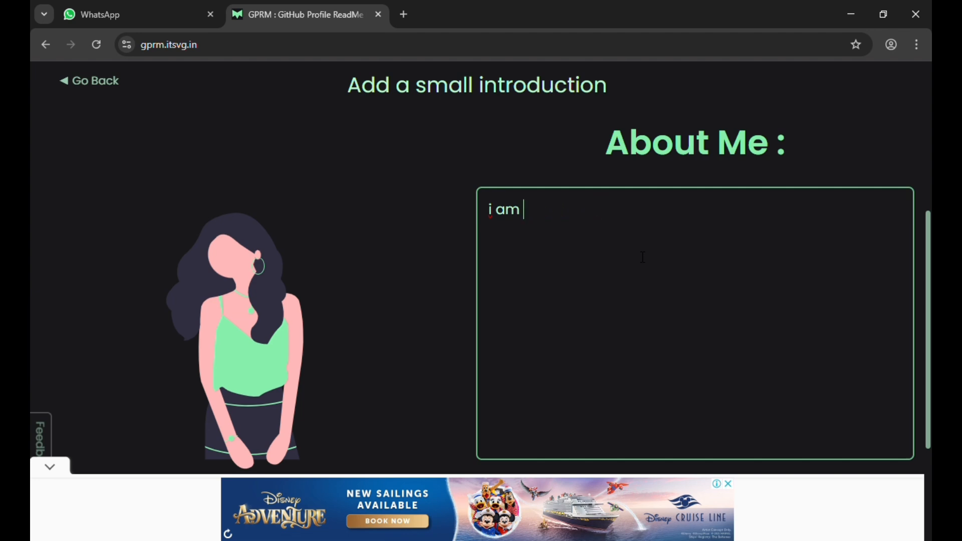
text(youtuber)
key(Return)
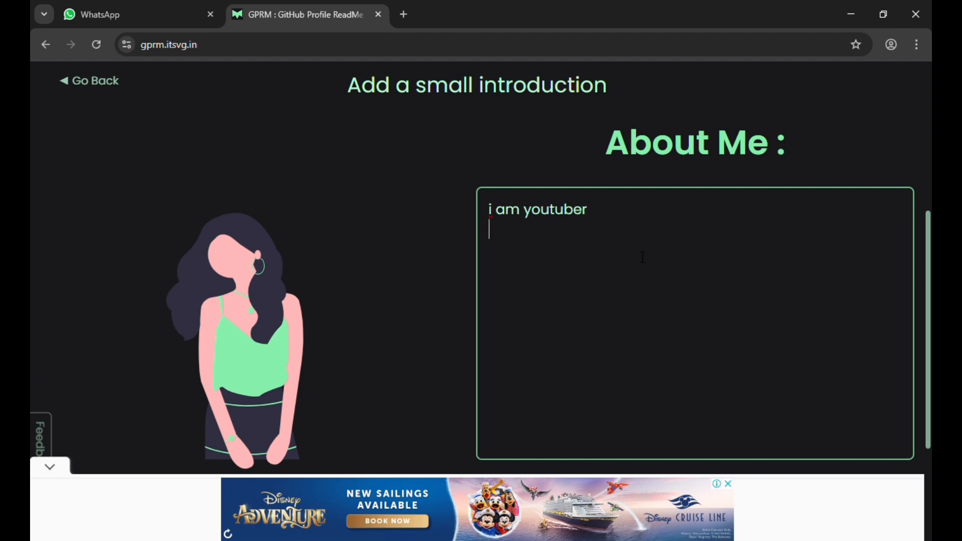
- Add the lines 'i an cse', 'fihr iu' and 'ngjkhefliuj', then continue to the GitHub stats step
text(i an cse)
key(Return)
text(fihr iu)
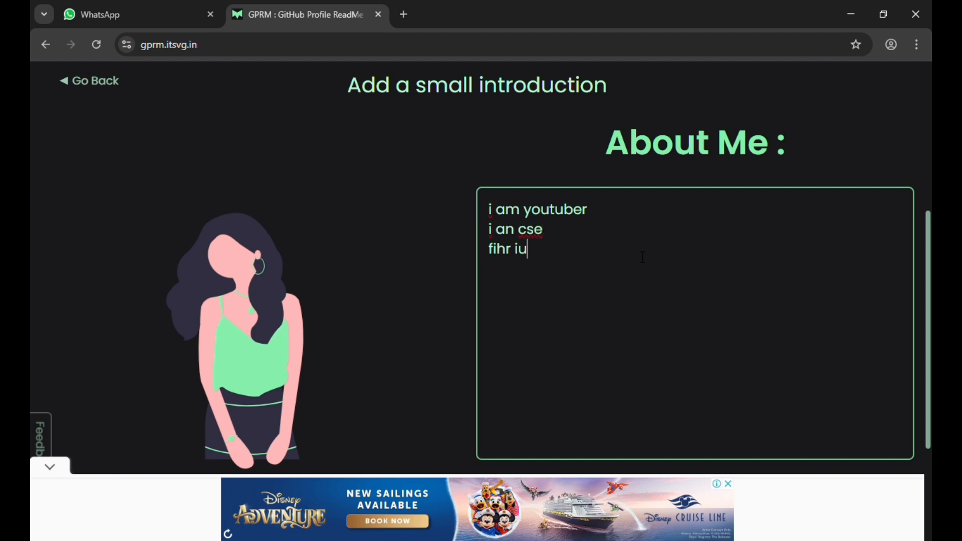
key(Return)
text(ngjkhefliuj)
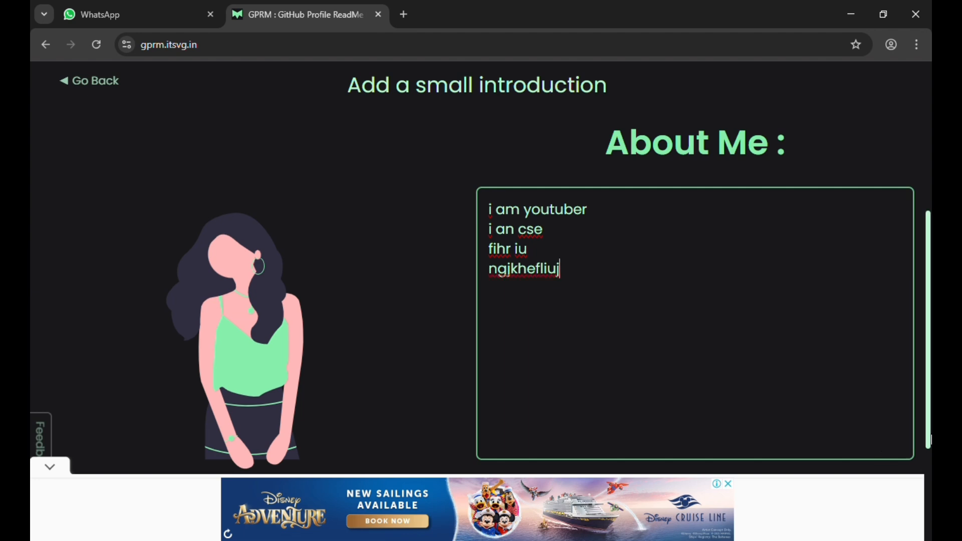
scroll(932, 441, down, 2)
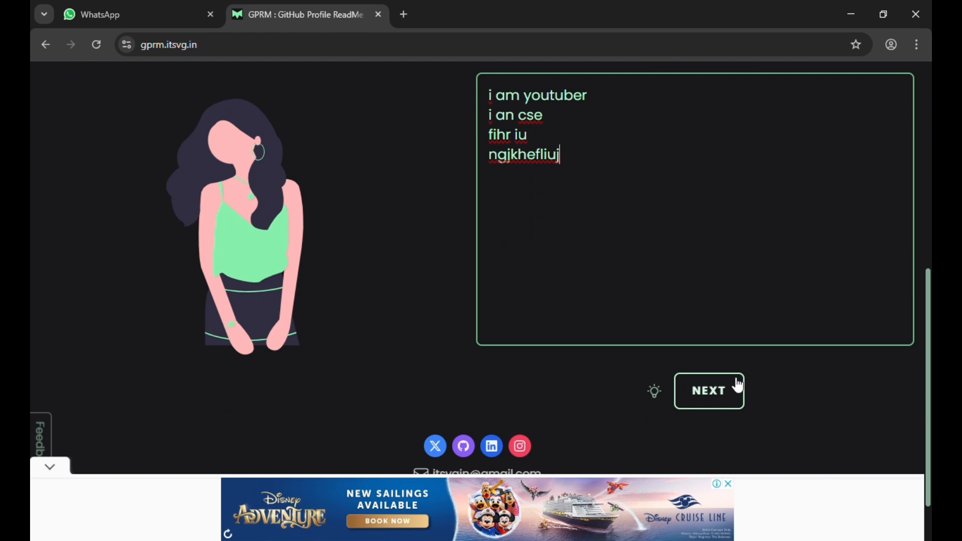
click(739, 386)
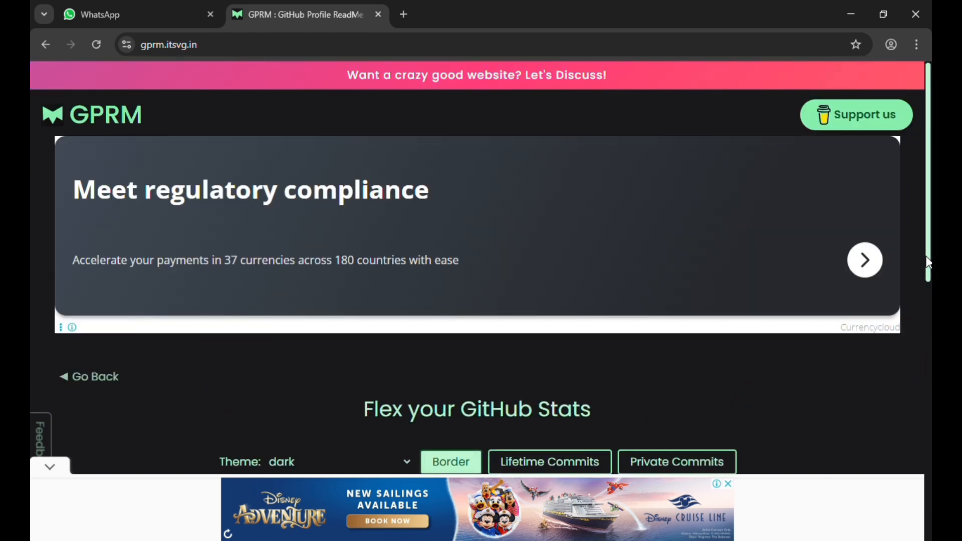
- Enable Lifetime Commits and Private Commits for the GitHub stats card
drag(927, 260, 929, 402)
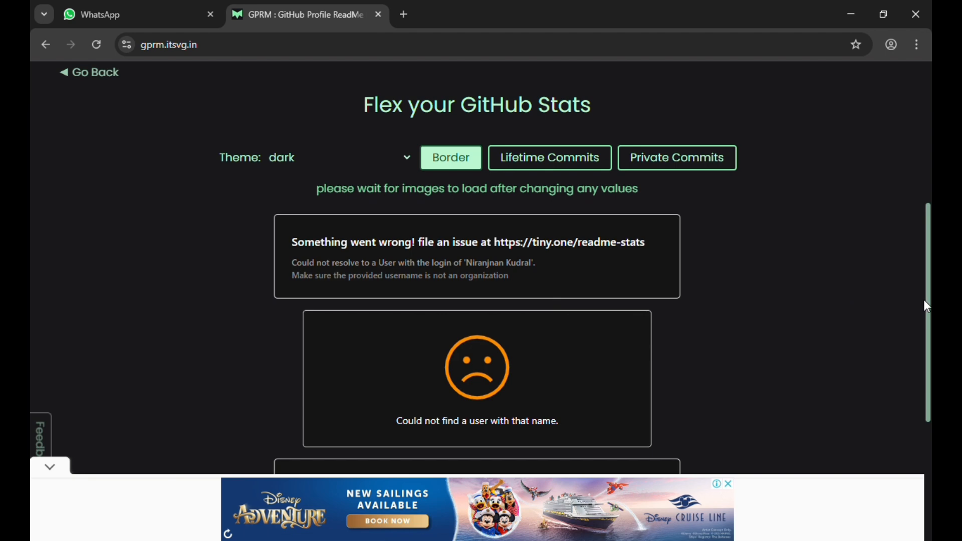
drag(928, 303, 931, 324)
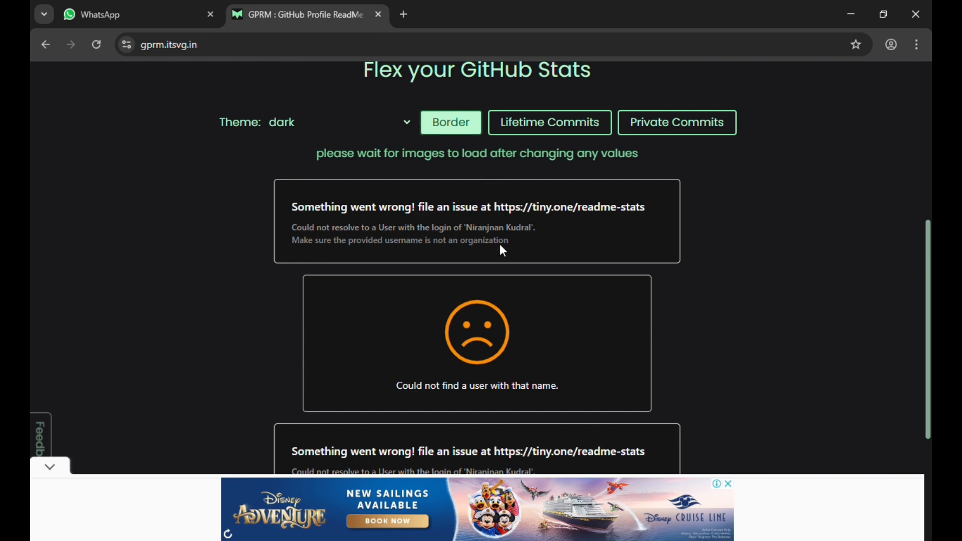
drag(643, 155, 543, 153)
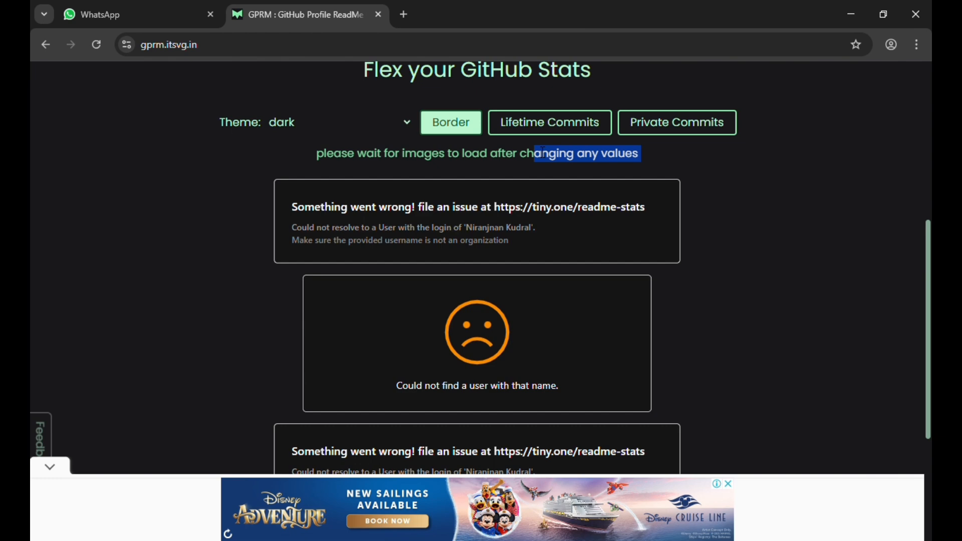
click(546, 126)
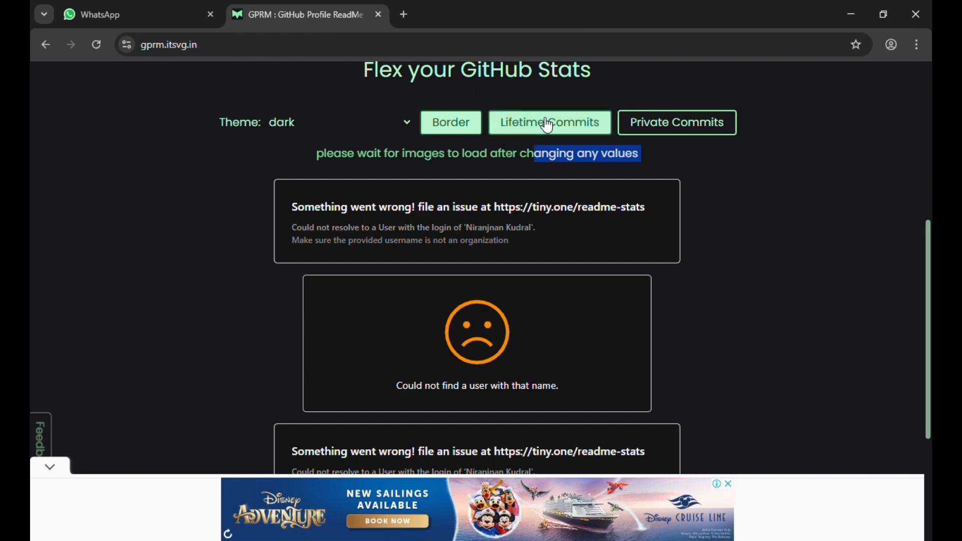
click(731, 125)
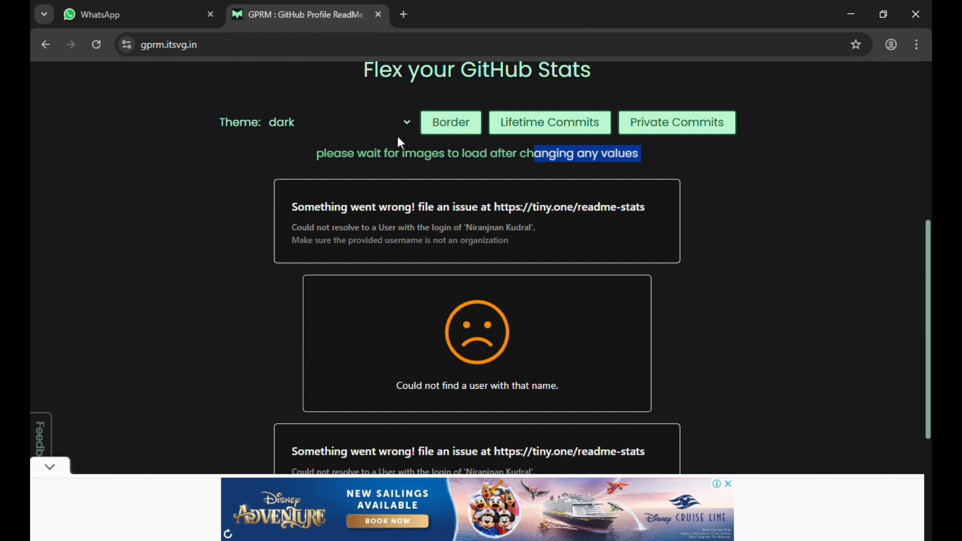
- Set the stats theme to shadow_red and continue to the social links step
click(331, 223)
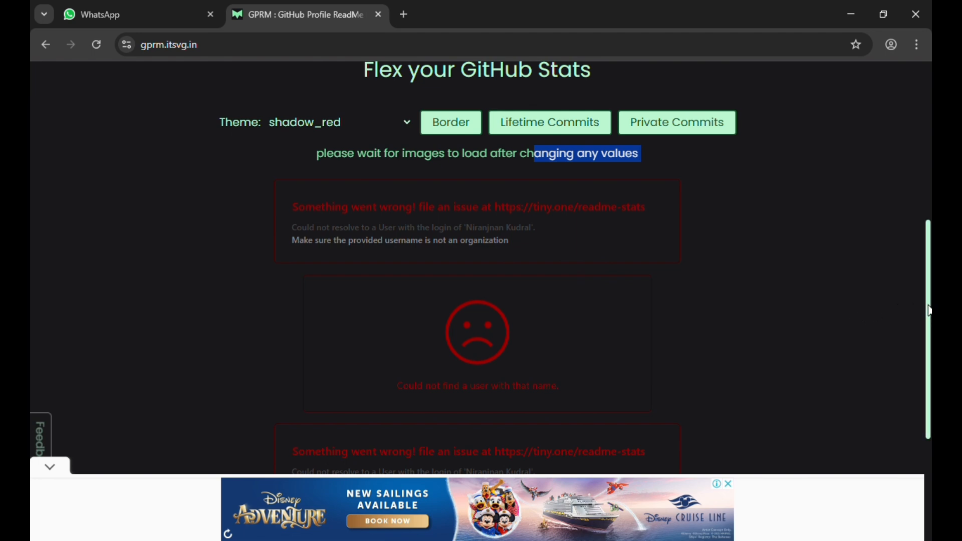
scroll(927, 303, down, 1)
scroll(926, 304, down, 3)
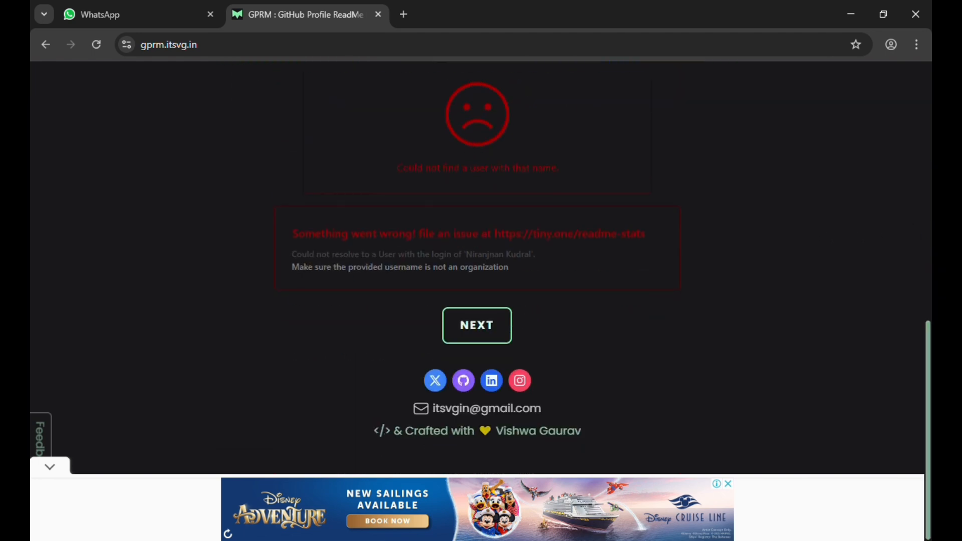
click(485, 320)
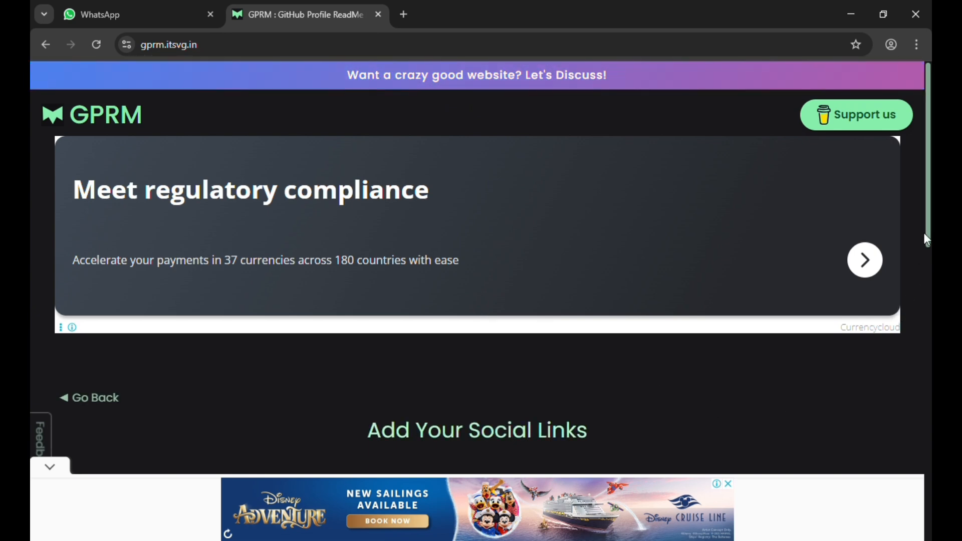
- Leave every social link field blank and advance to the tech stack selection
scroll(928, 239, down, 6)
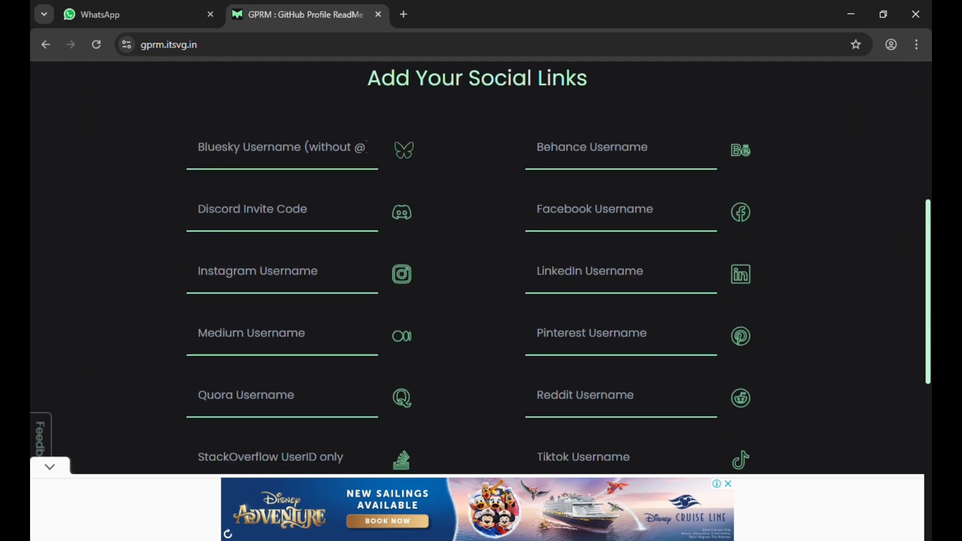
scroll(534, 326, up, 6)
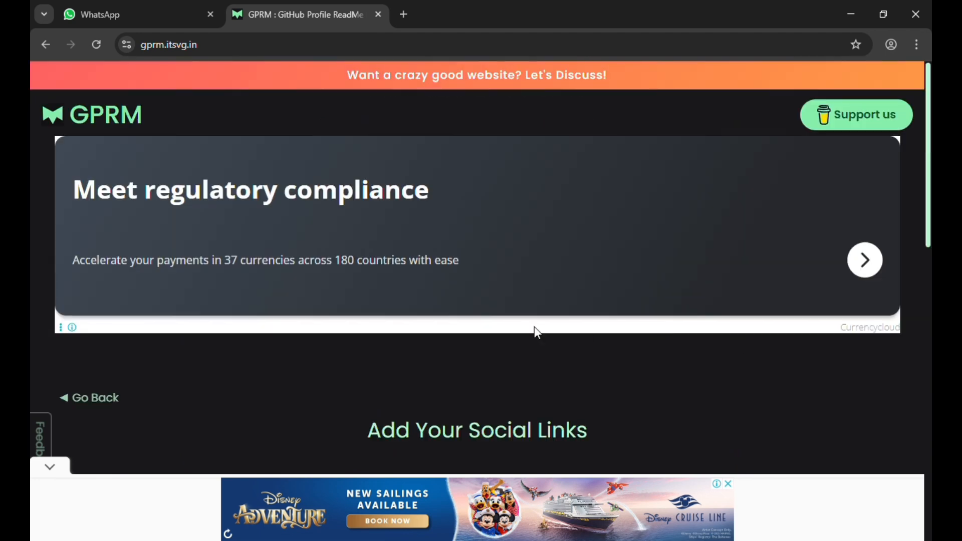
scroll(925, 221, down, 6)
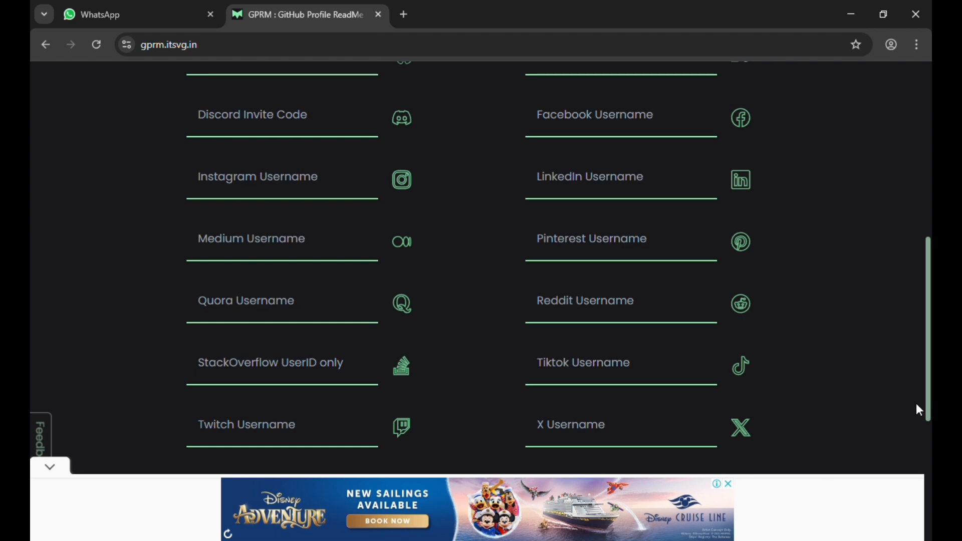
scroll(927, 410, down, 1)
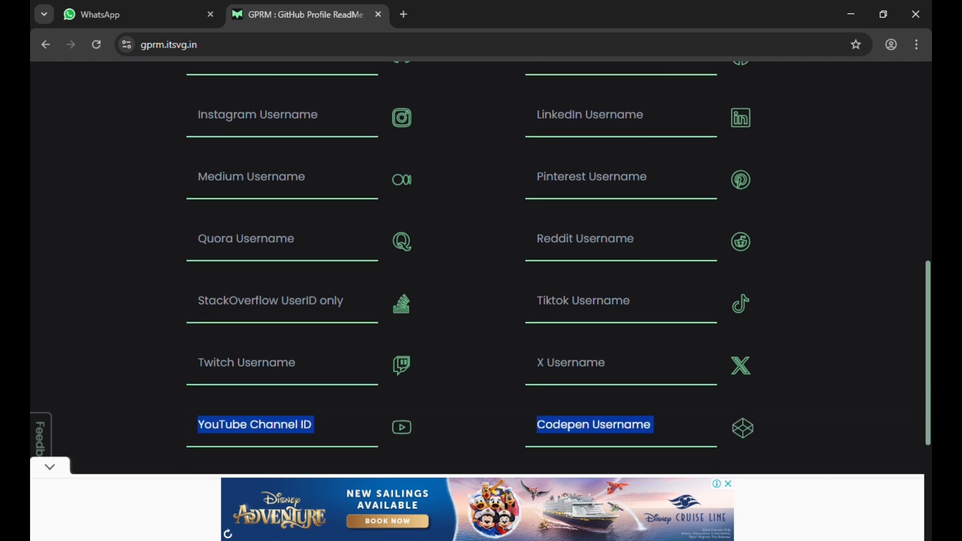
scroll(926, 410, down, 4)
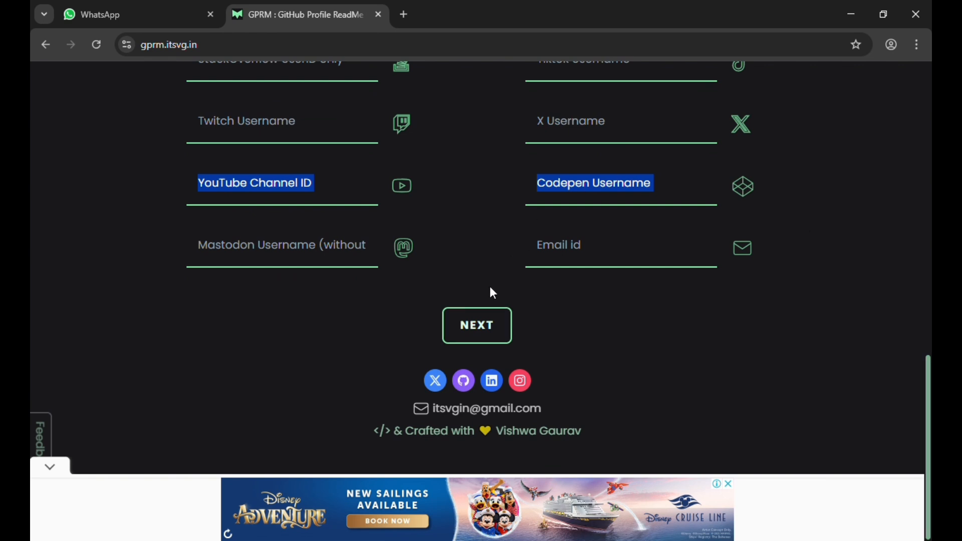
click(502, 340)
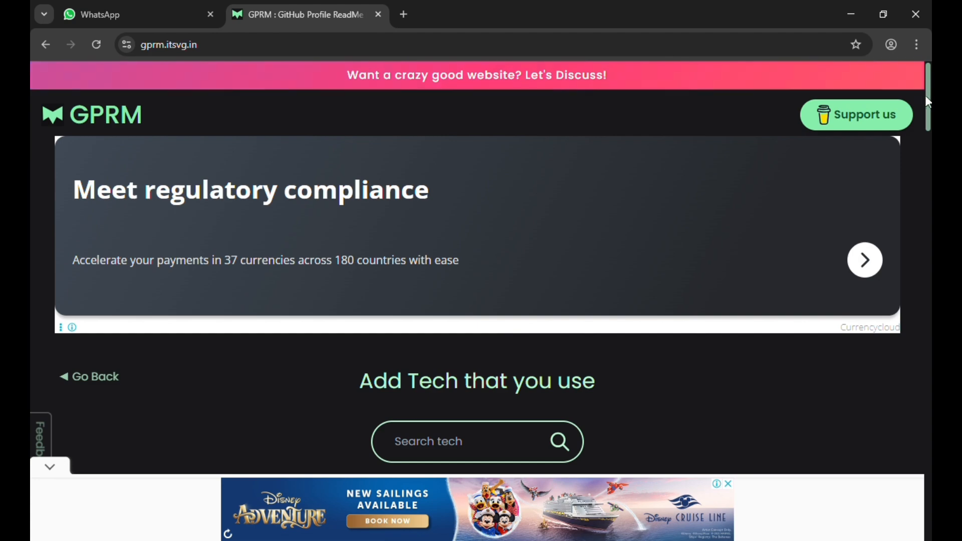
- Select C, C#, C++, PYTHON, MARKDOWN and ELM in the LANGUAGES section
drag(929, 98, 929, 156)
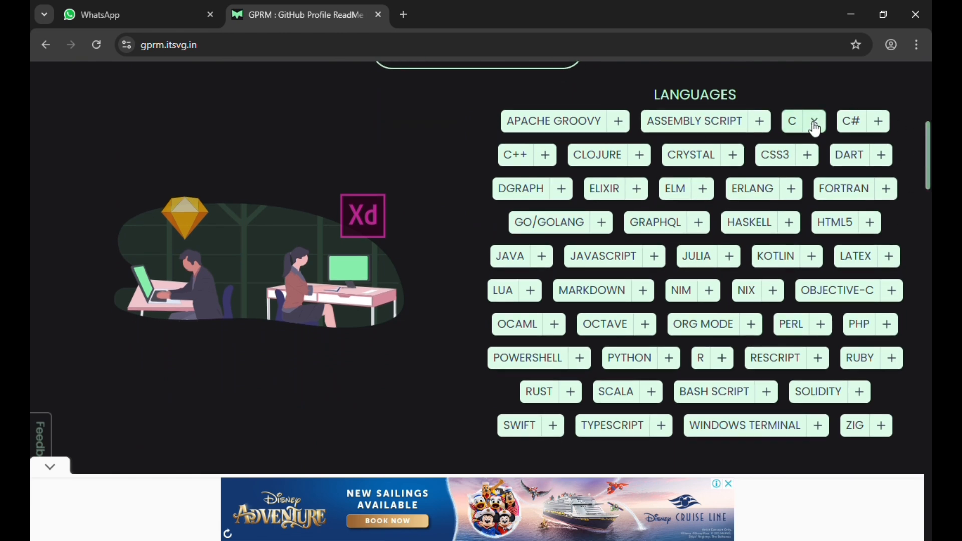
click(815, 123)
click(880, 122)
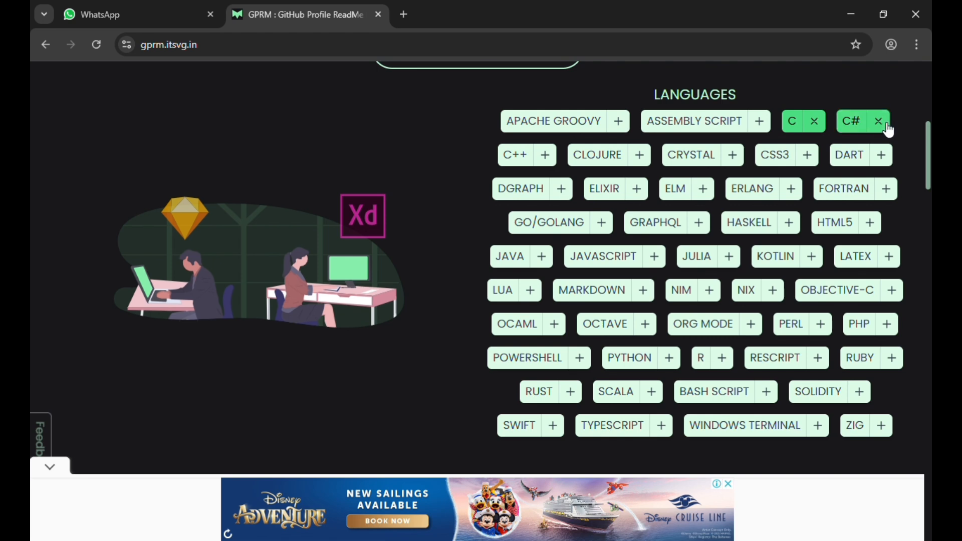
click(547, 155)
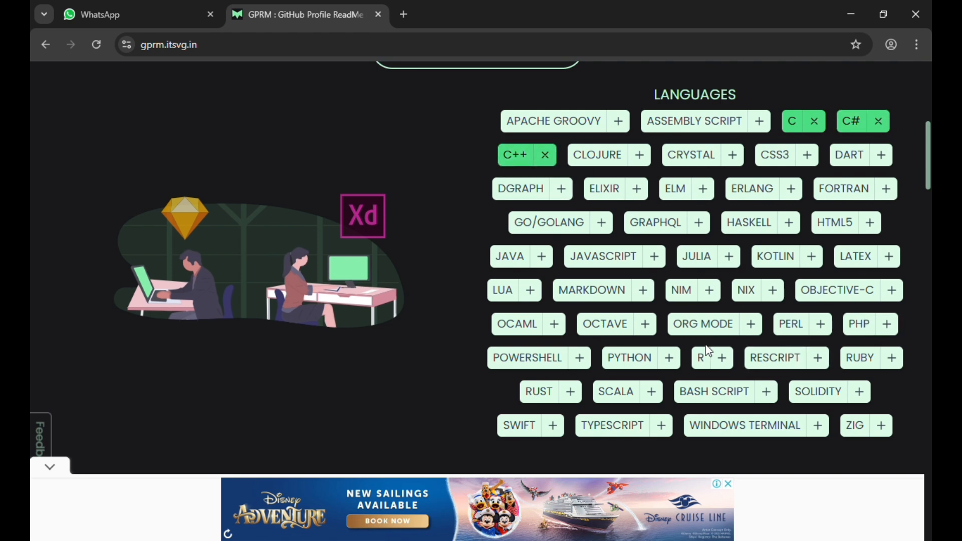
click(675, 353)
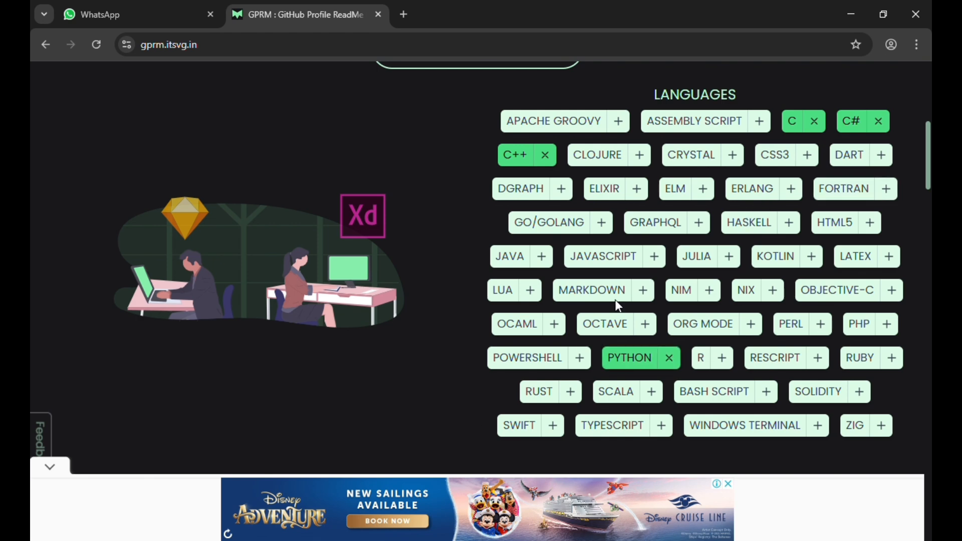
click(644, 291)
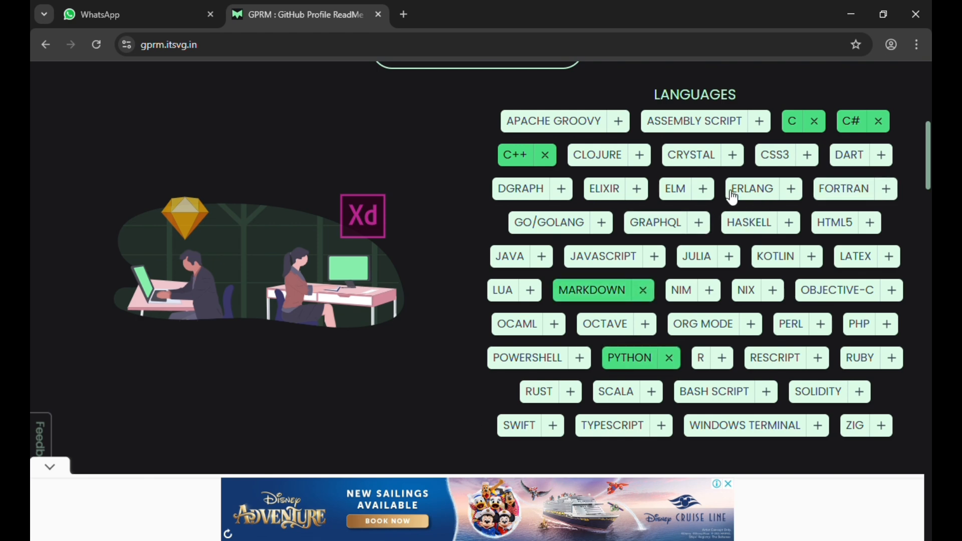
click(706, 190)
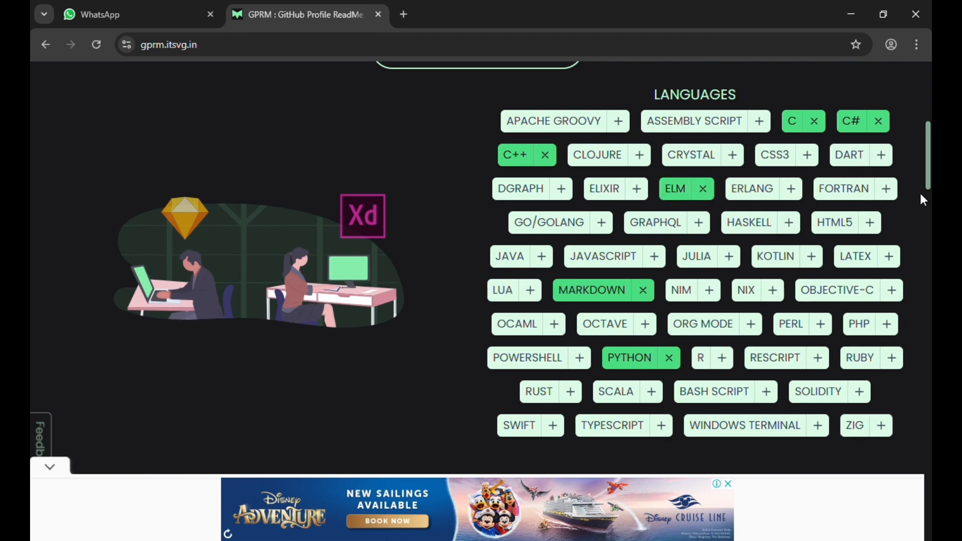
- Select the BUEFY and ANGULAR frameworks, then the AWS and HEROKU hosting services
scroll(923, 200, down, 10)
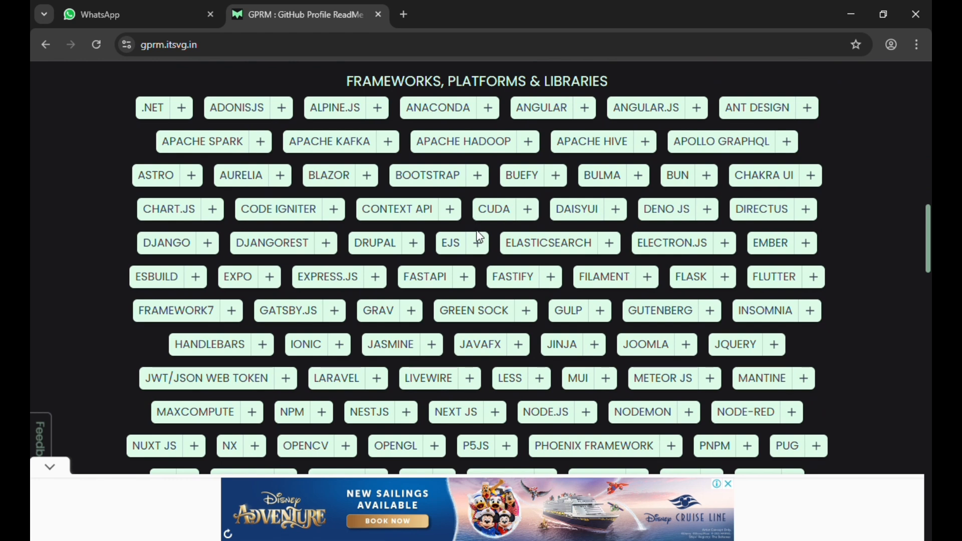
click(565, 175)
click(585, 108)
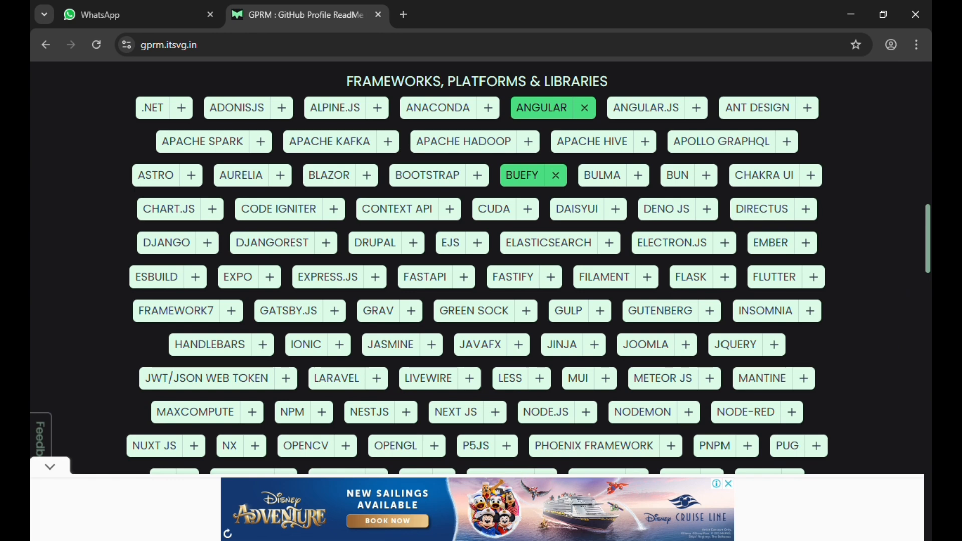
drag(929, 234, 930, 192)
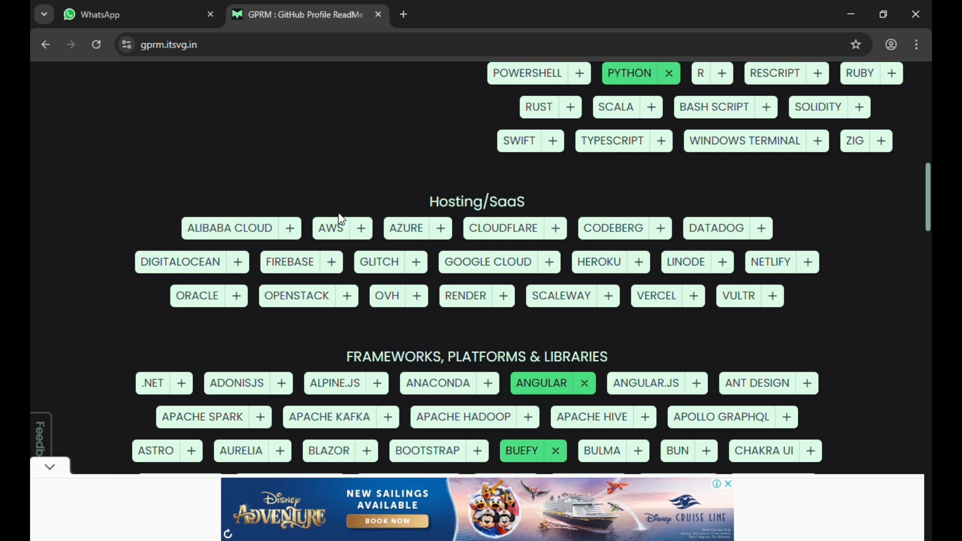
click(363, 229)
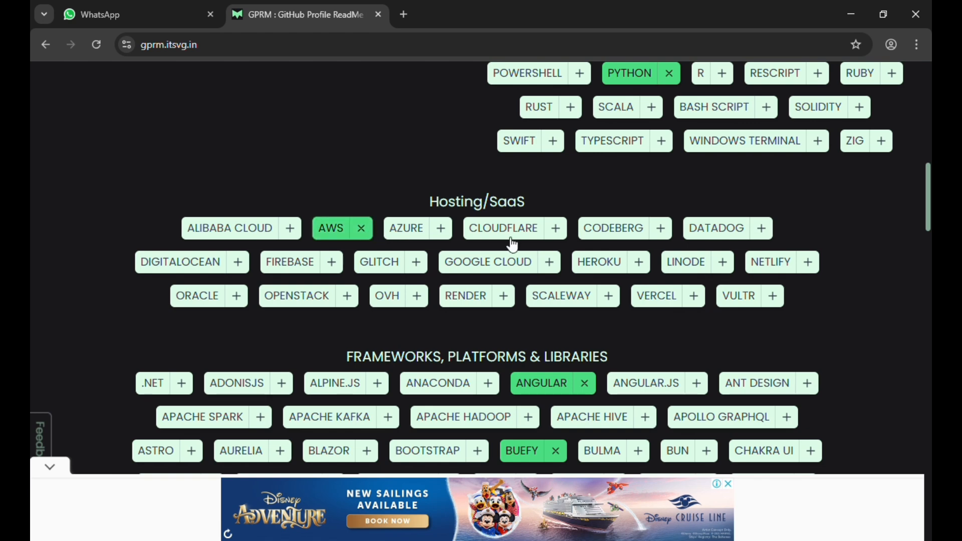
click(640, 263)
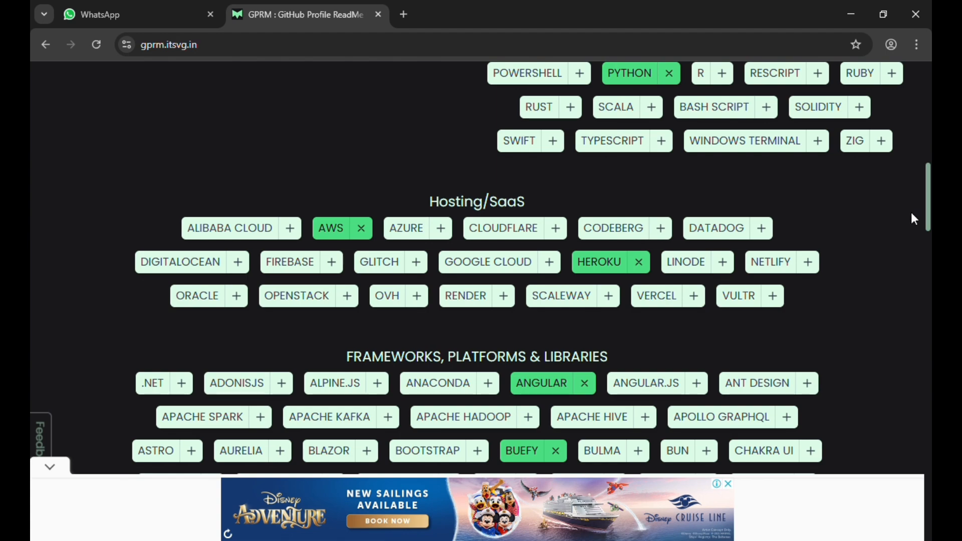
- Add TENSORFLOW, PLOTLY and GITLAB CI, then proceed to the donations page
scroll(914, 219, down, 5)
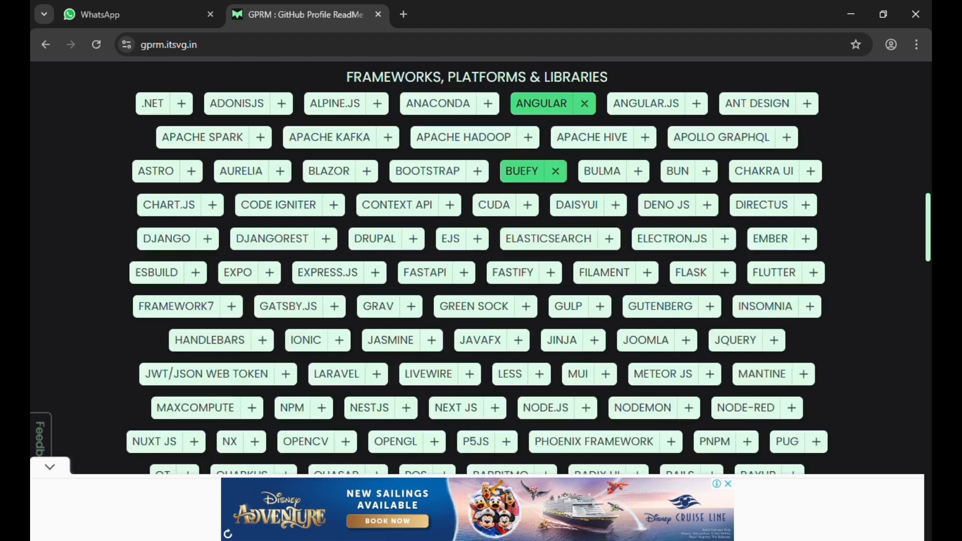
scroll(477, 271, down, 15)
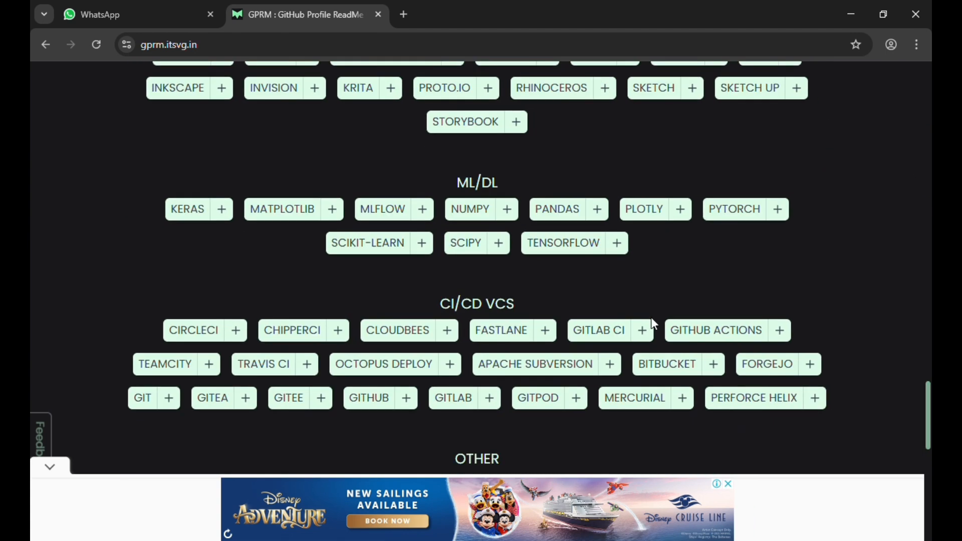
click(618, 246)
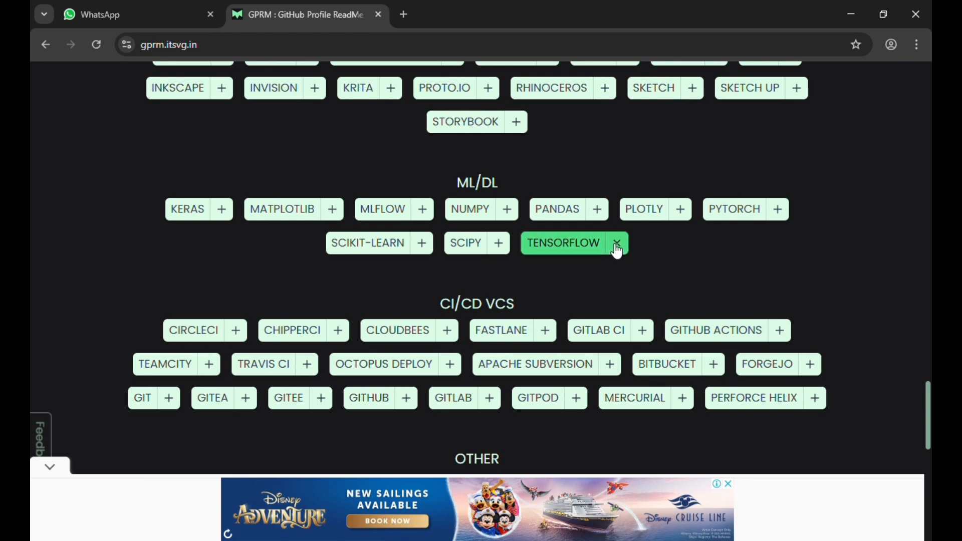
click(685, 212)
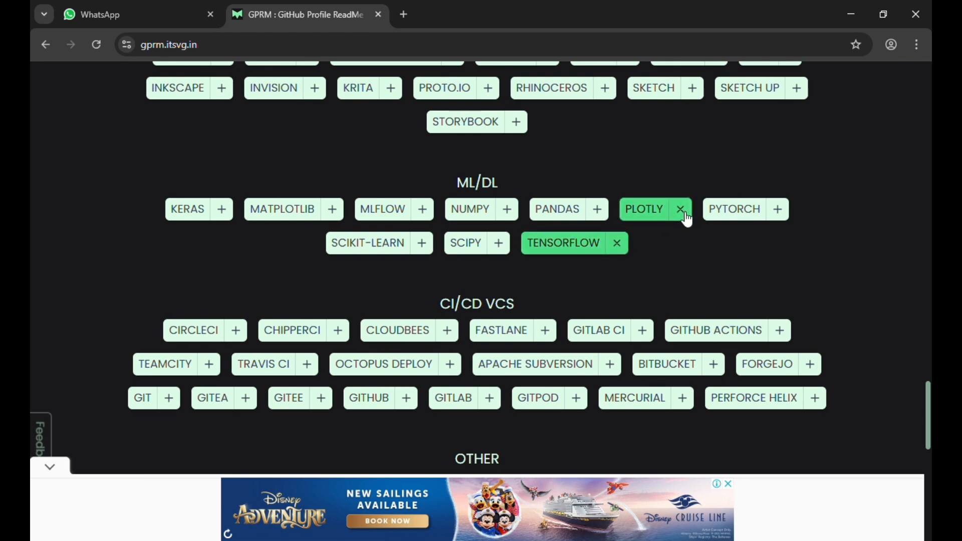
click(644, 334)
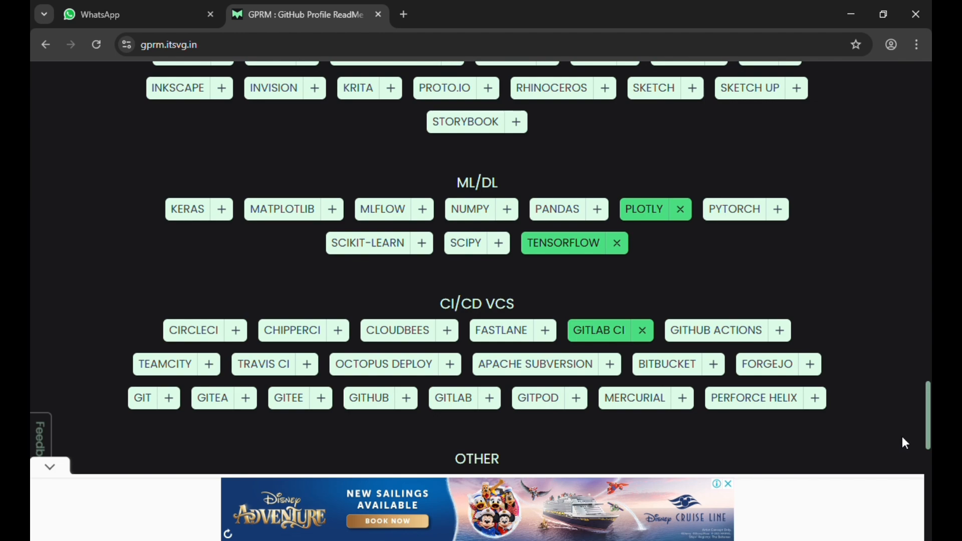
drag(928, 429, 929, 511)
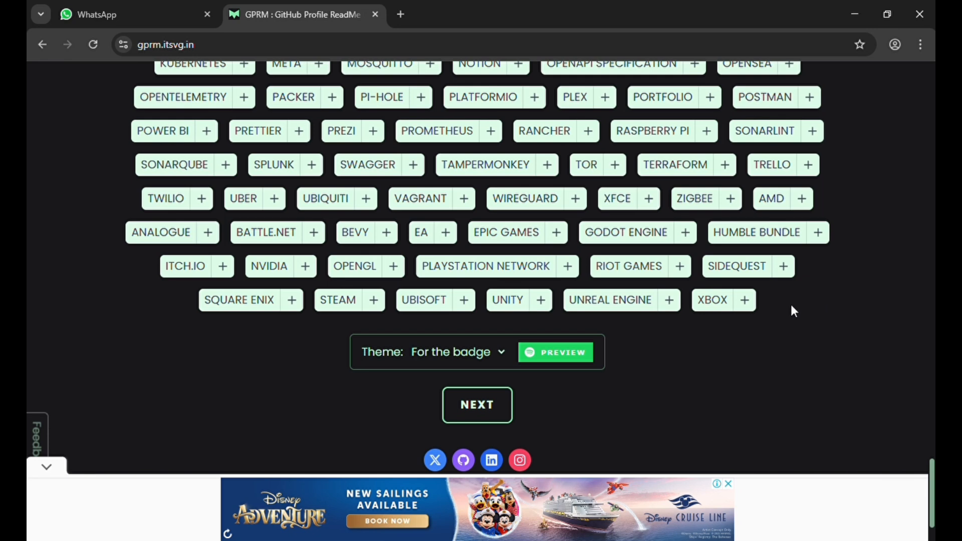
click(505, 422)
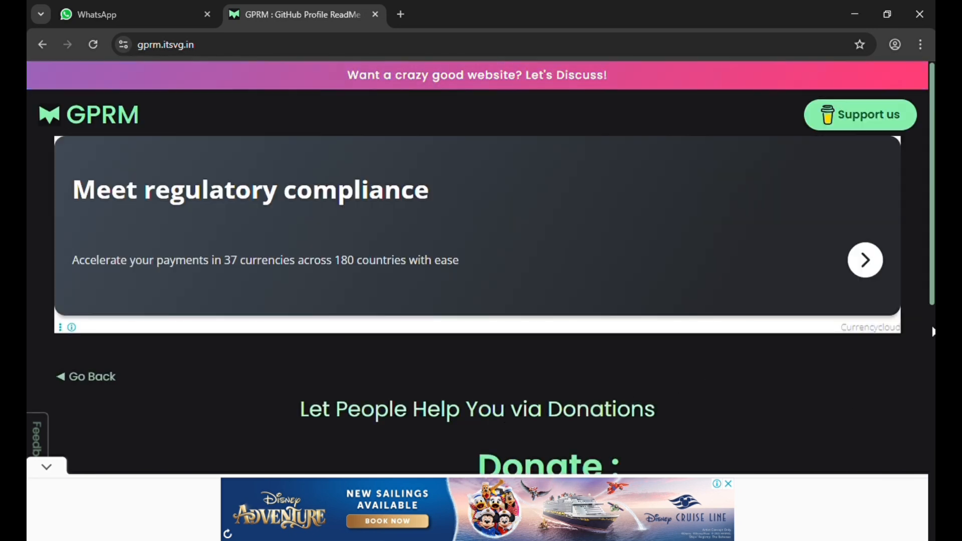
- Leave the donation usernames empty and advance to 'Additional Stuffs to add'
drag(840, 414, 923, 297)
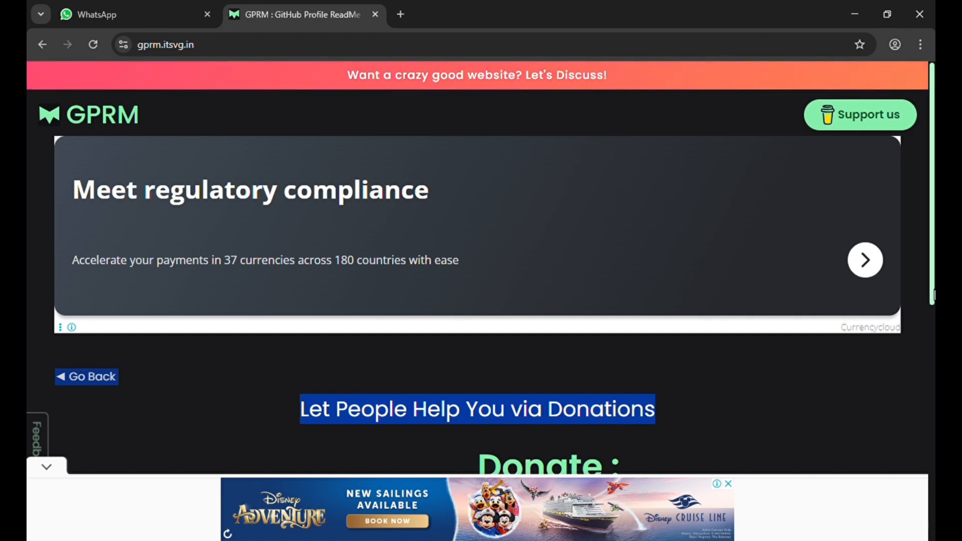
scroll(930, 291, down, 4)
scroll(495, 268, down, 2)
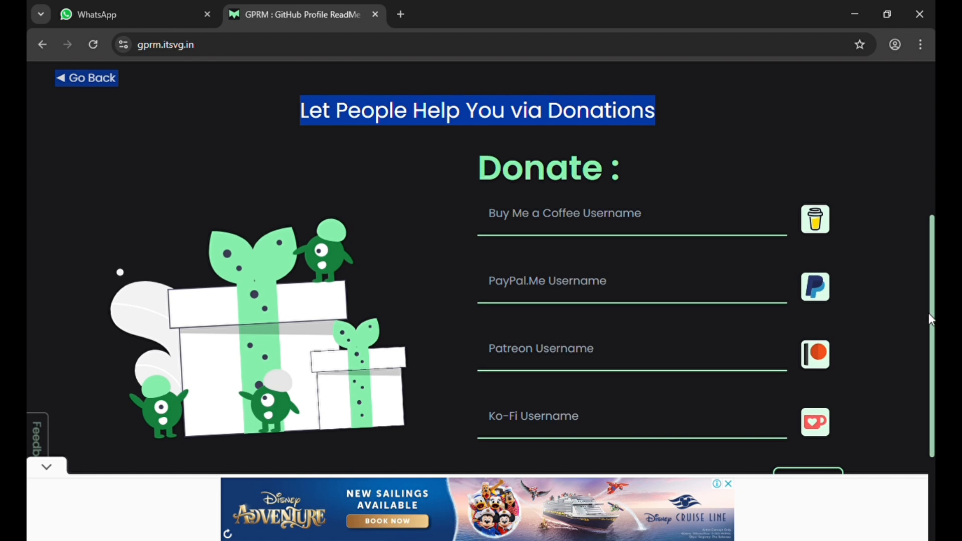
scroll(928, 483, down, 3)
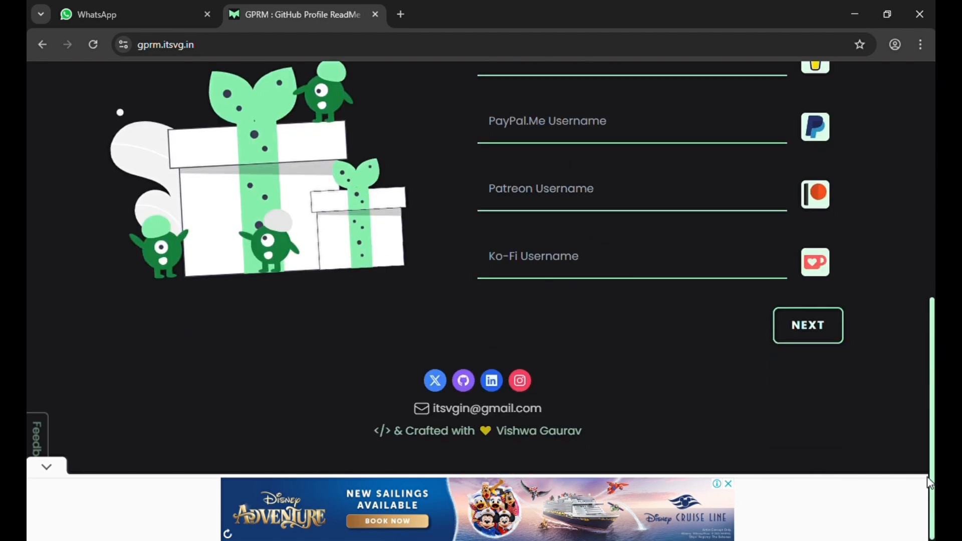
click(816, 323)
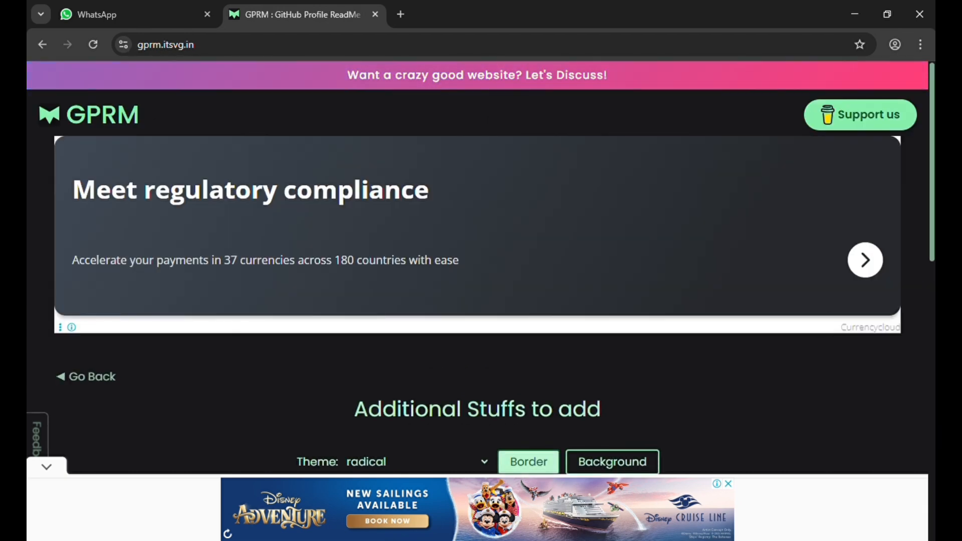
- Keep the Additional Stuffs options unchanged and generate the 'Your Awesome Profile is ready !' page
scroll(931, 251, down, 5)
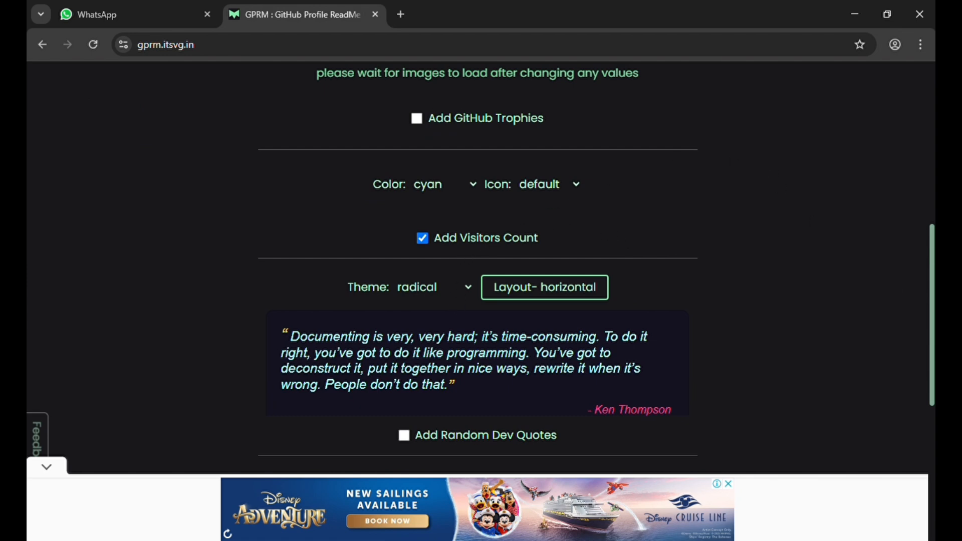
drag(929, 247, 932, 383)
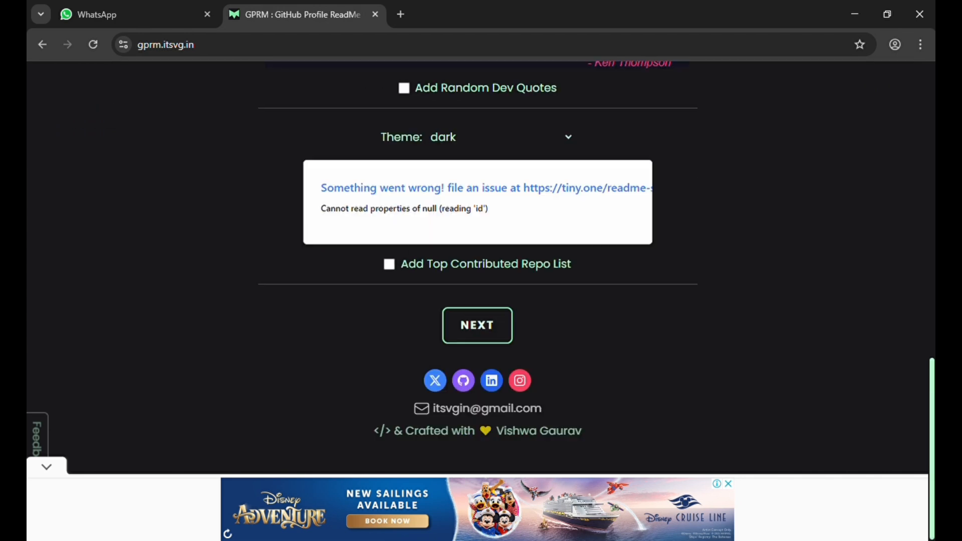
click(483, 326)
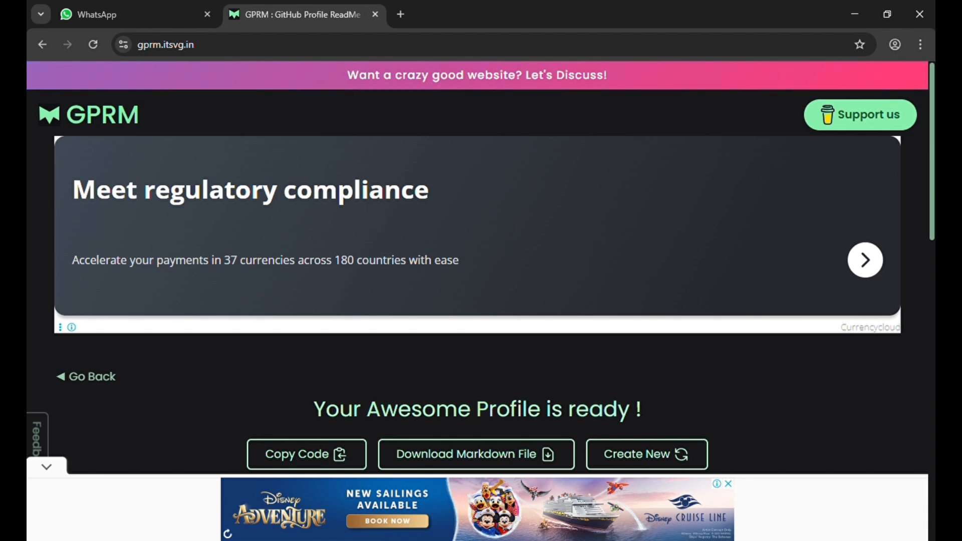
scroll(927, 232, down, 4)
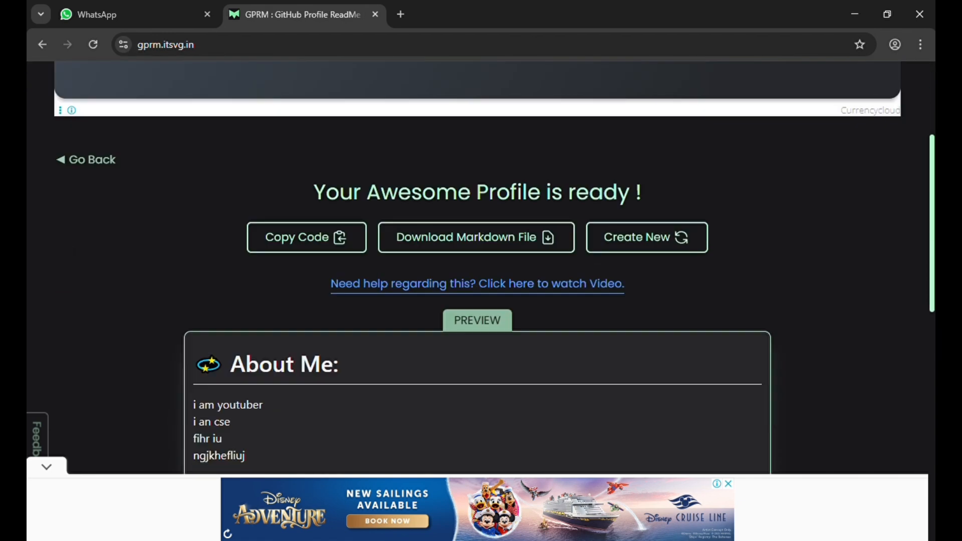
scroll(481, 270, down, 3)
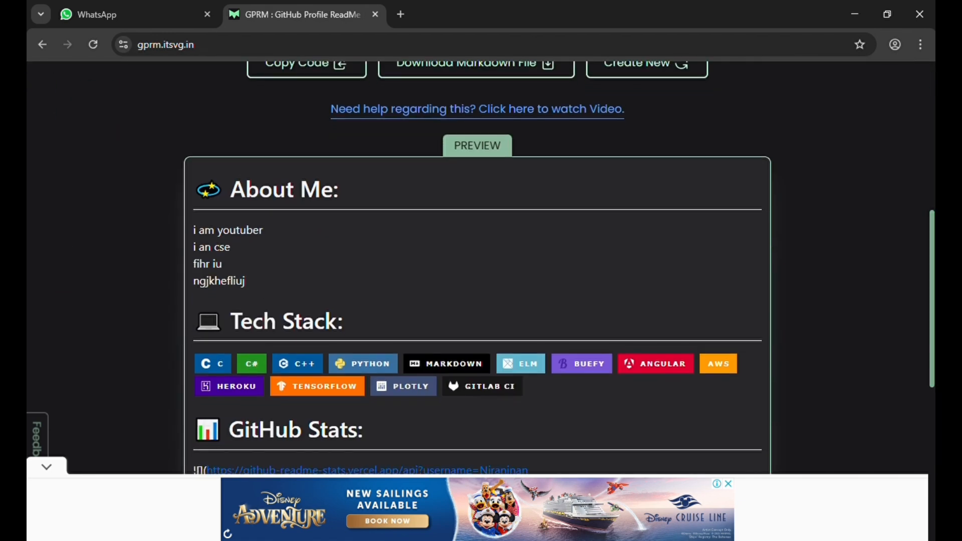
key(alt+Tab)
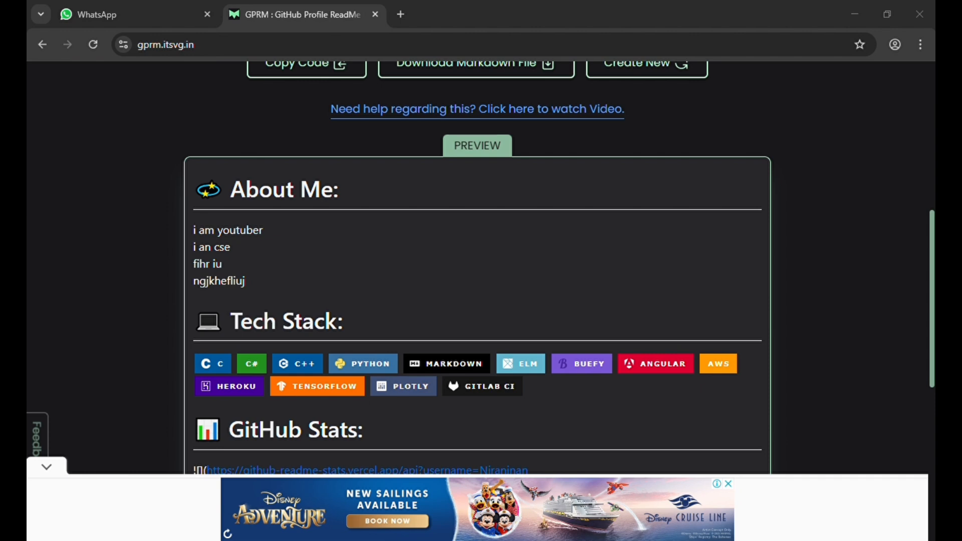
drag(932, 347, 935, 387)
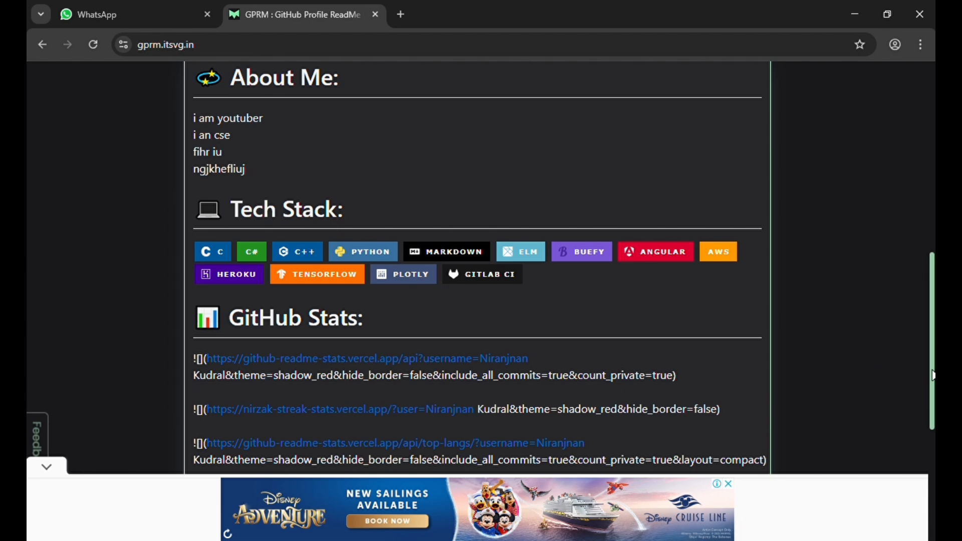
scroll(927, 370, down, 5)
scroll(927, 370, down, 1)
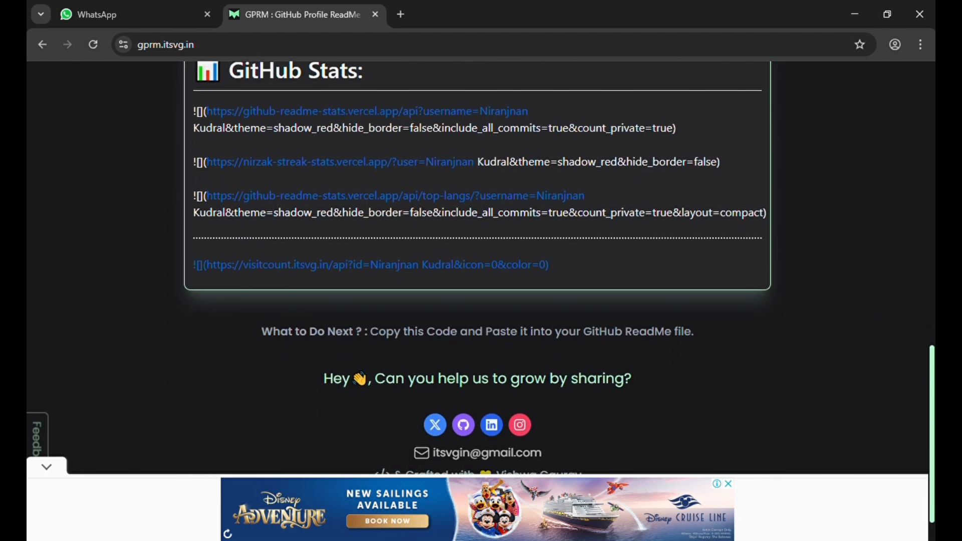